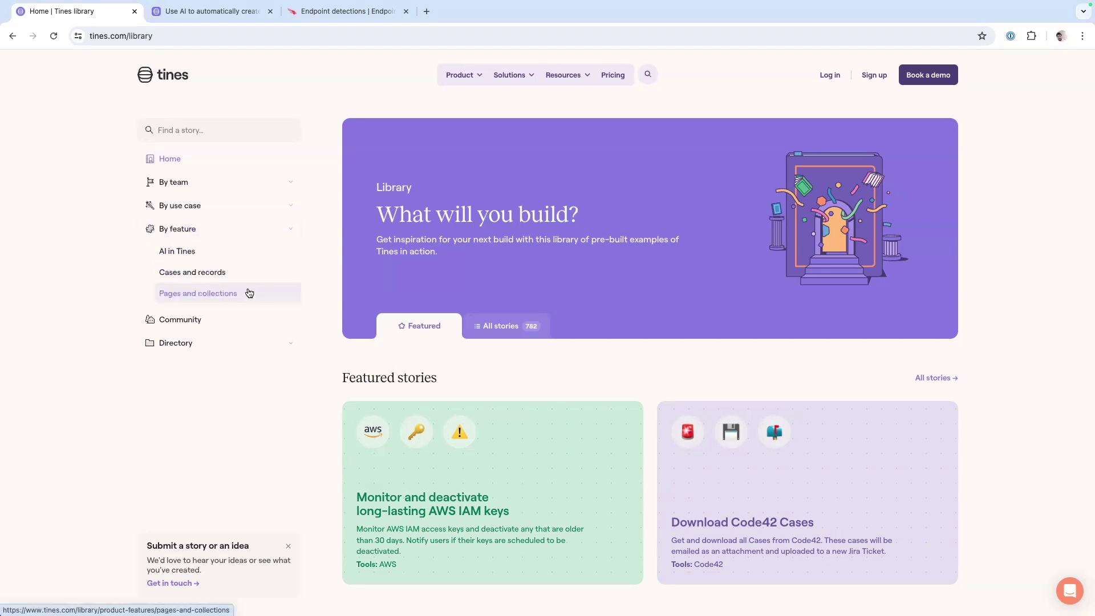
Step: Open the AI in Tines feature page of the library and review its featured stories and AI-powered examples
left_click(215, 252)
scroll(371, 214, "down", 3)
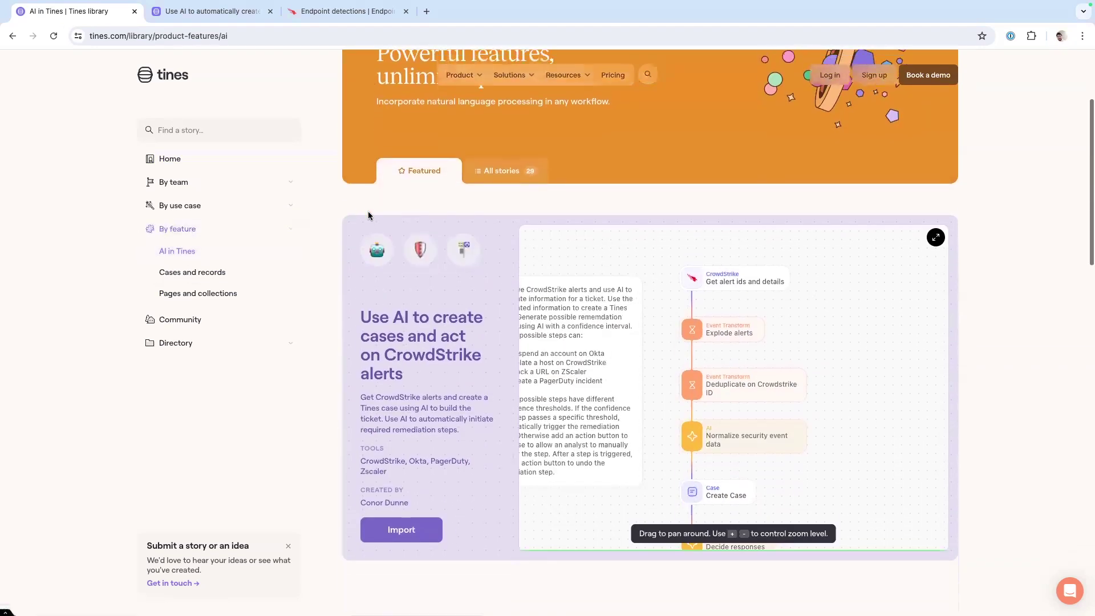
scroll(368, 215, "down", 8)
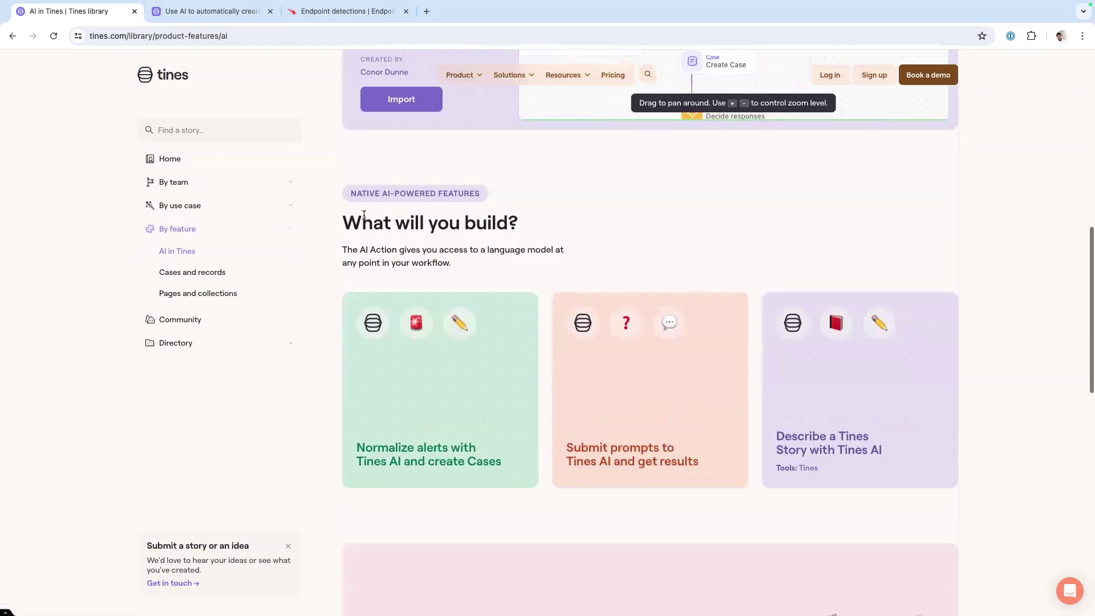
scroll(364, 215, "down", 2)
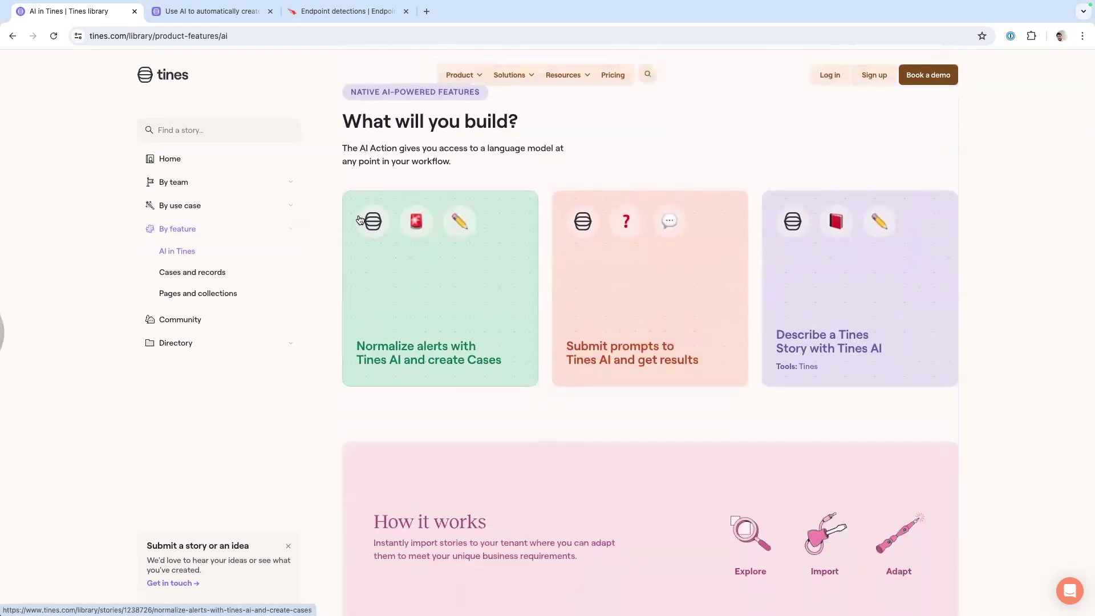
scroll(360, 219, "up", 8)
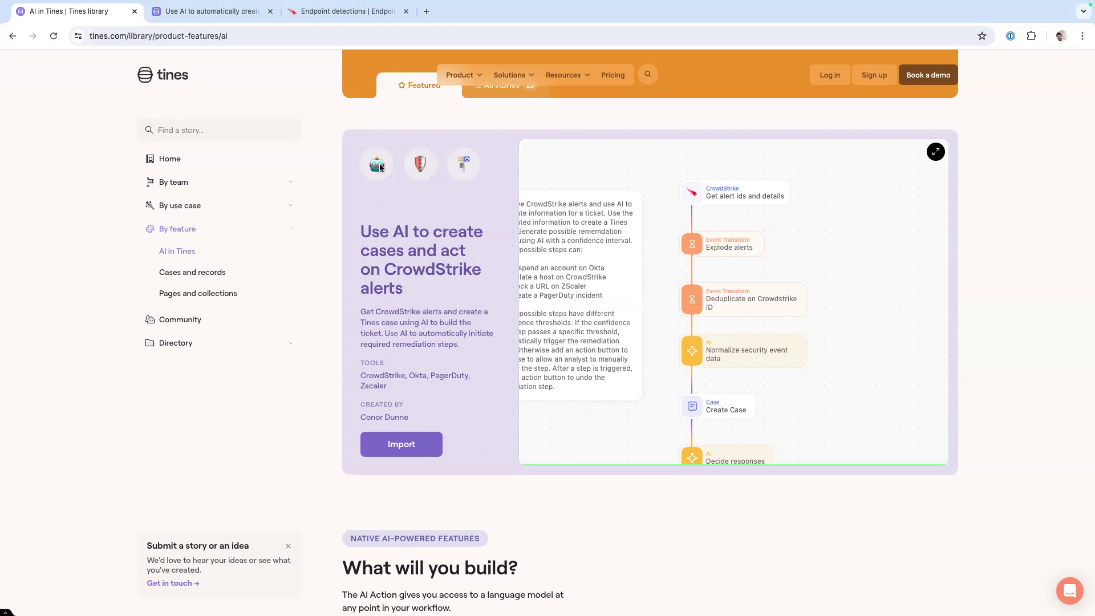
scroll(327, 141, "down", 1)
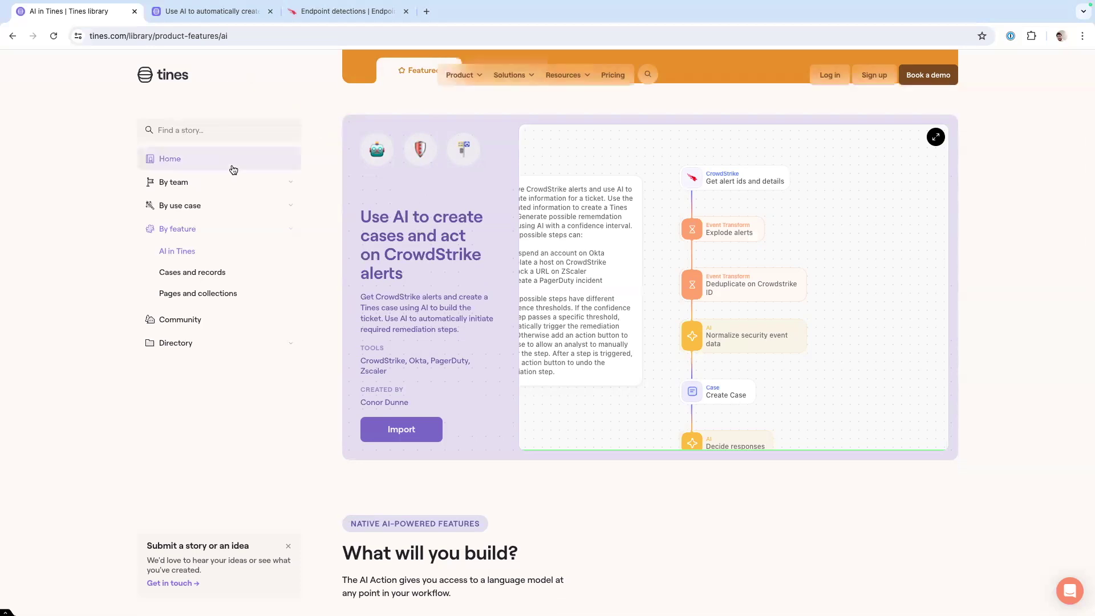
Step: Switch to the imported CrowdStrike alerts story and run its "Get alert ids and details" action
left_click(198, 10)
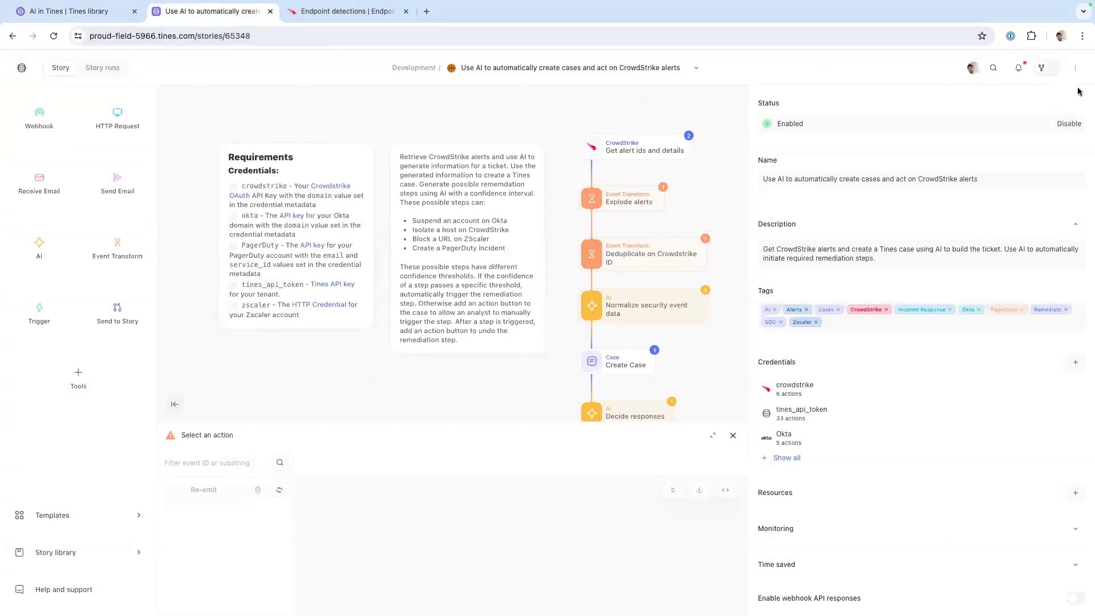
scroll(546, 165, "down", 5)
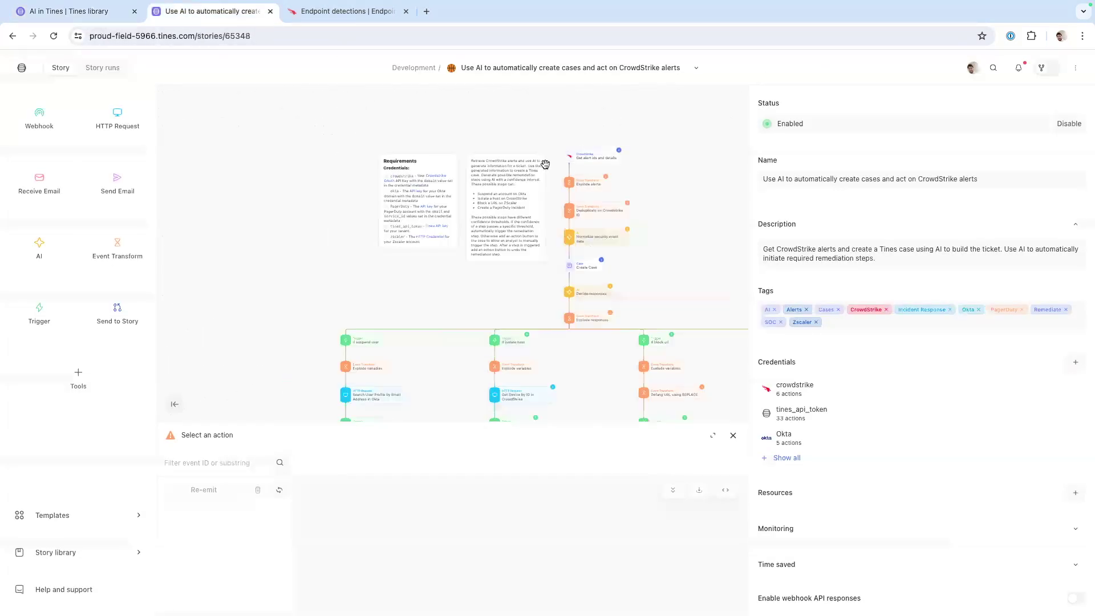
scroll(622, 151, "up", 3)
left_click_drag(622, 152, 462, 139)
left_click(462, 139)
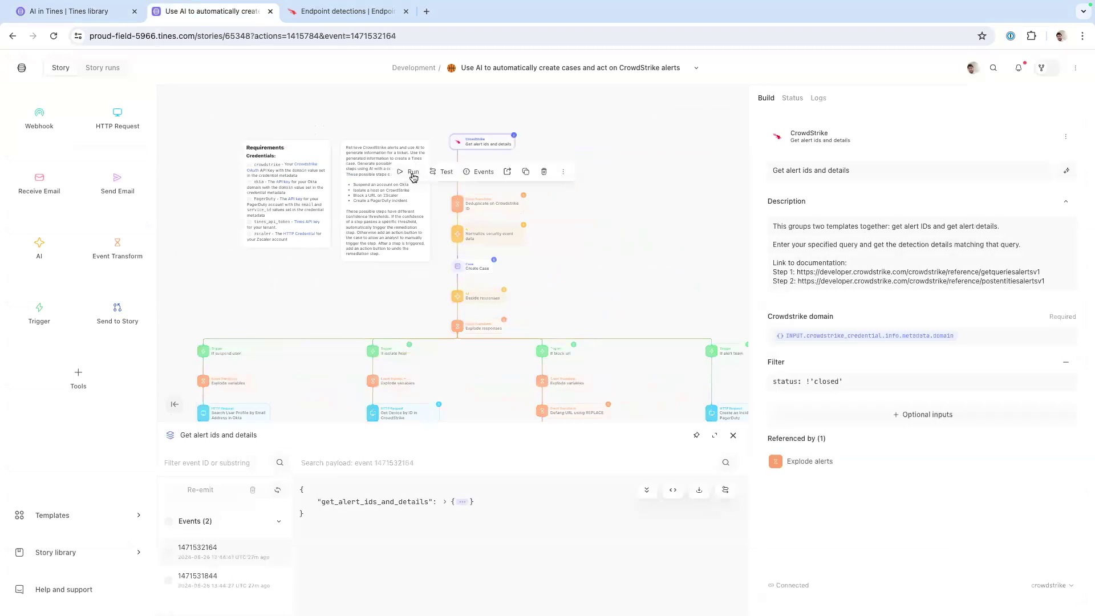
left_click(405, 172)
left_click(570, 143)
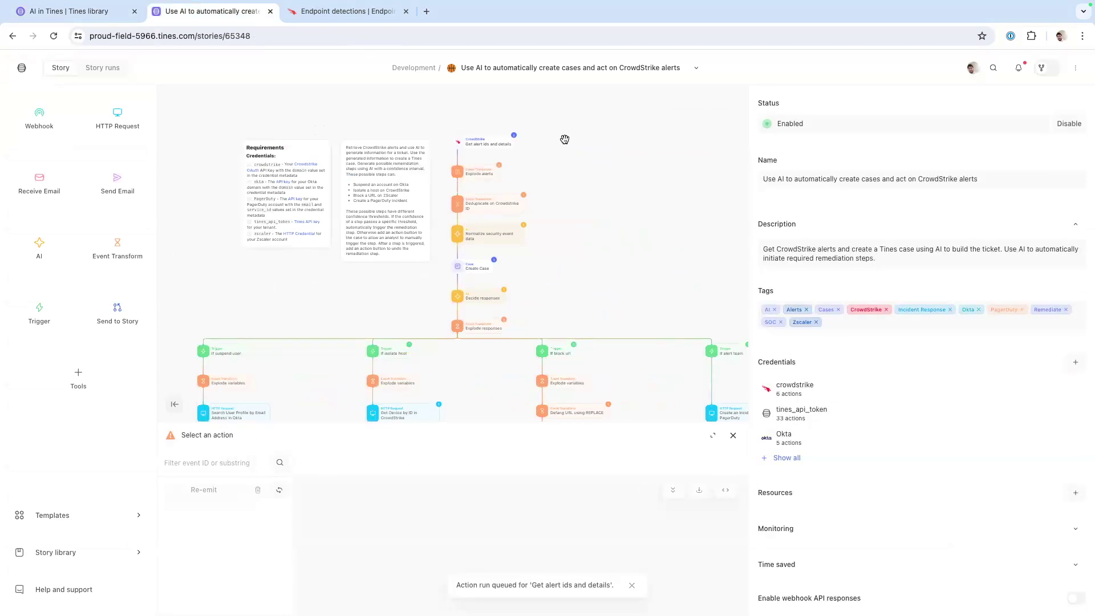
Step: Move the "Deduplicate on Crowdstrike ID" action aside and link "Explode alerts" directly to "Normalize security event data"
scroll(565, 139, "down", 1)
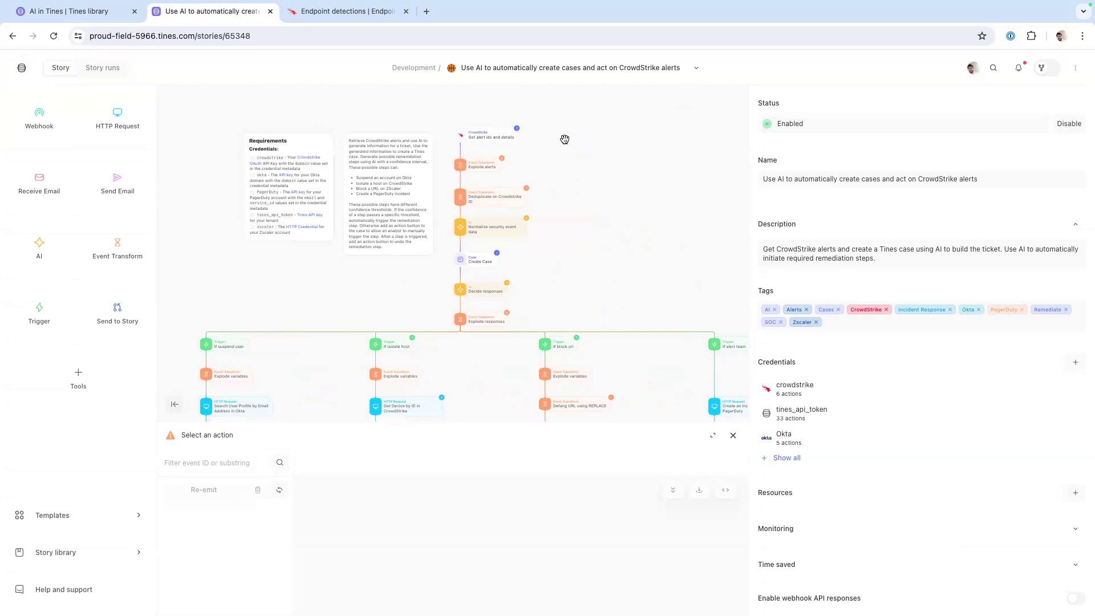
scroll(565, 139, "down", 3)
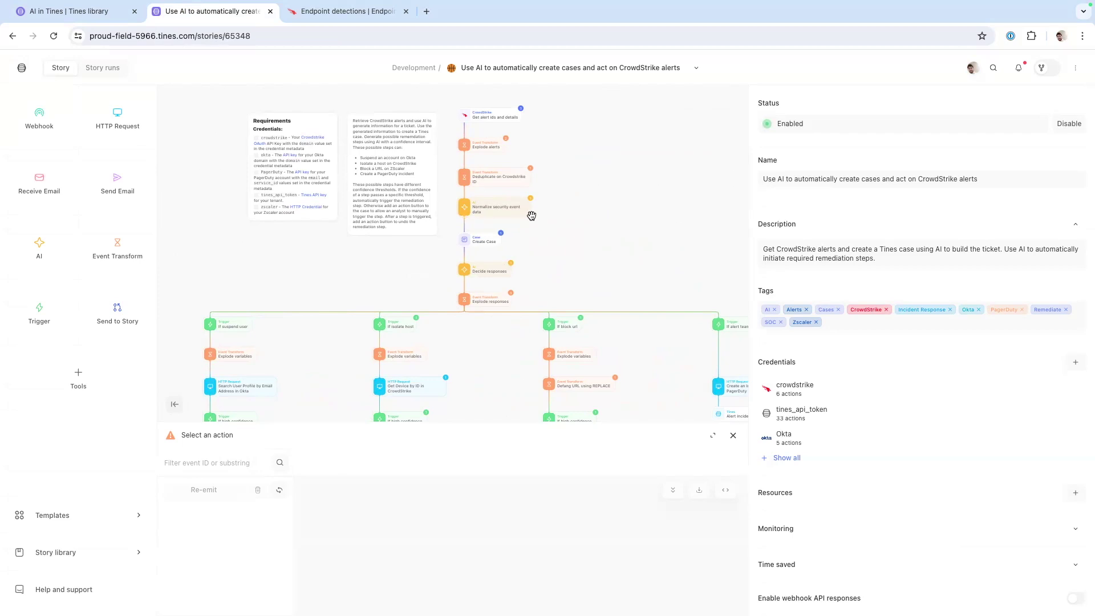
scroll(531, 215, "right", 3)
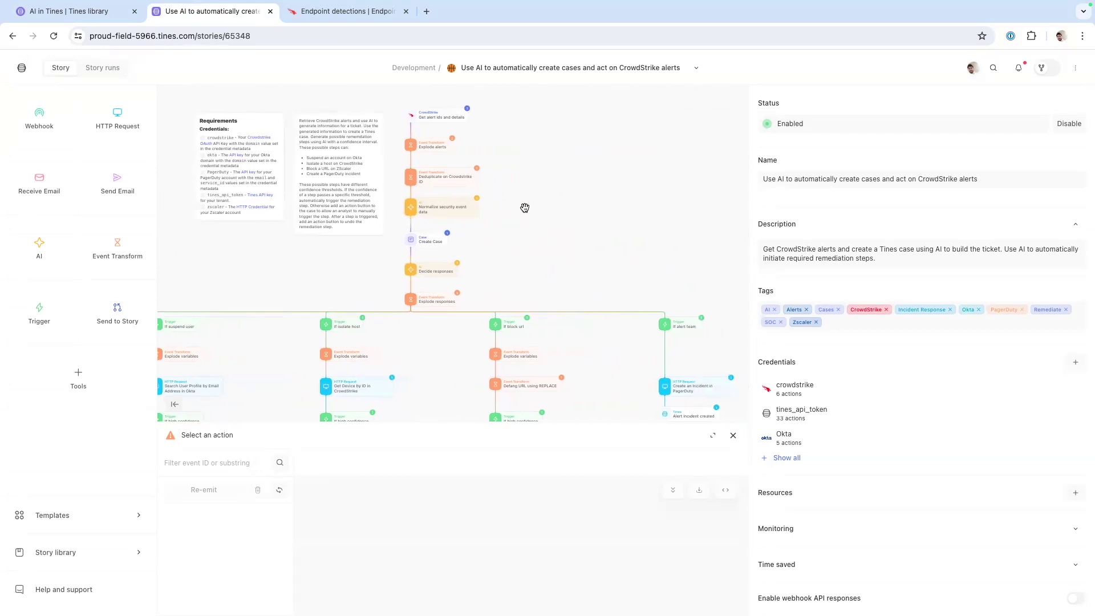
left_click(435, 174)
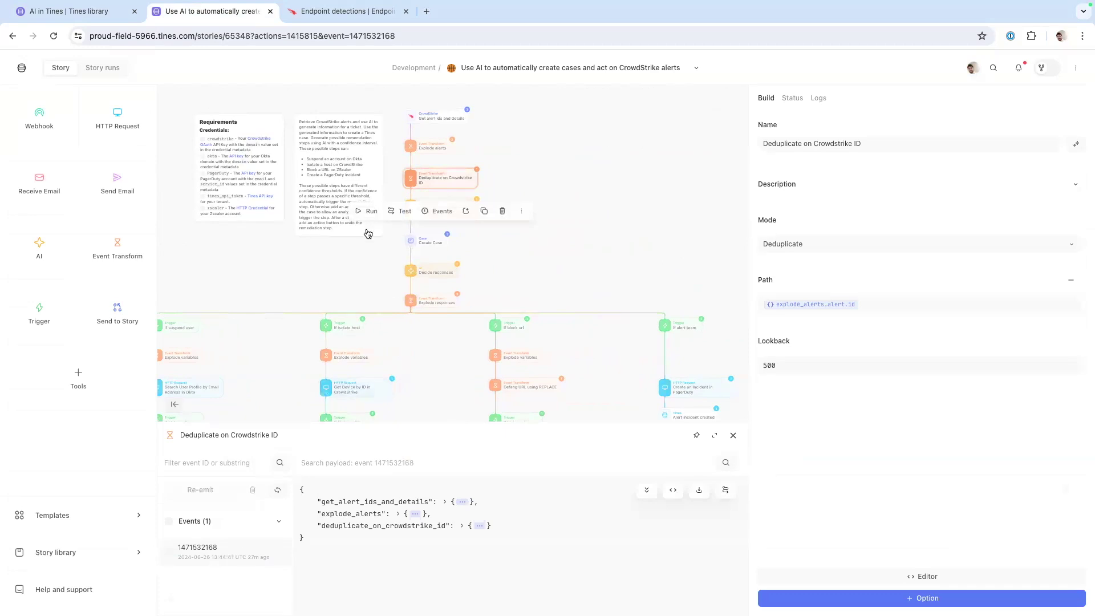
left_click_drag(424, 179, 409, 202)
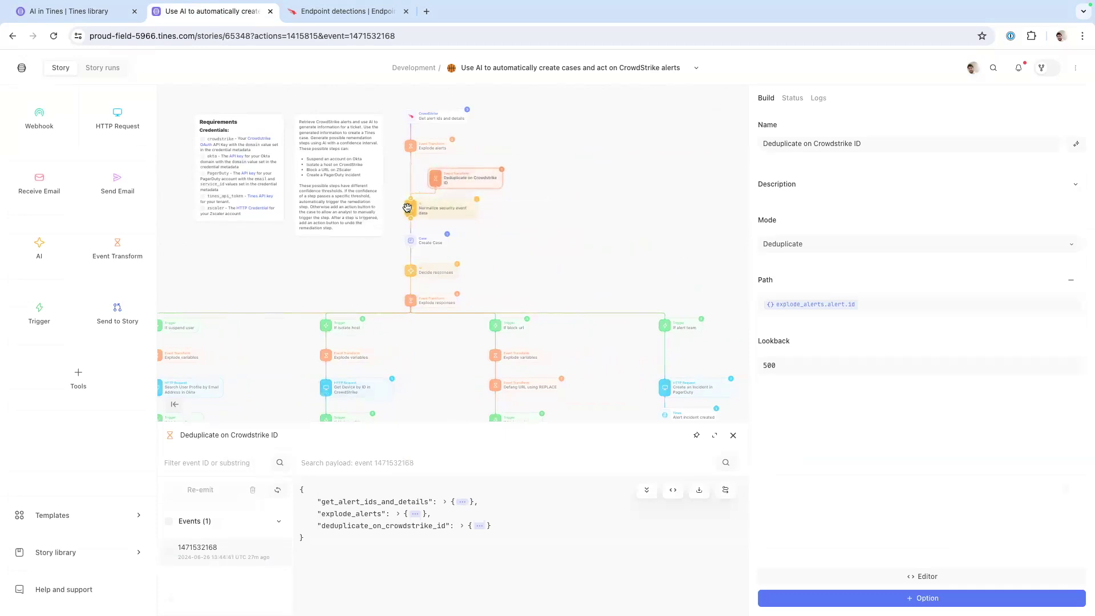
Step: Re-emit the last event of the "Explode alerts" action and open "Normalize security event data" to view its prompt
left_click(424, 147)
left_click(507, 178)
left_click(564, 252)
left_click(582, 204)
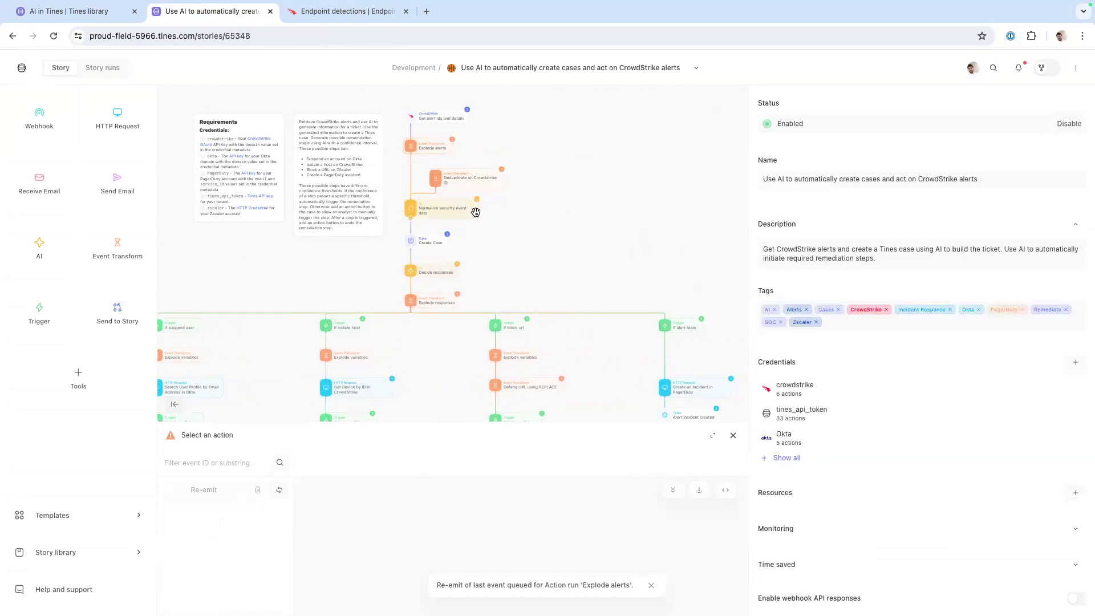
left_click(475, 212)
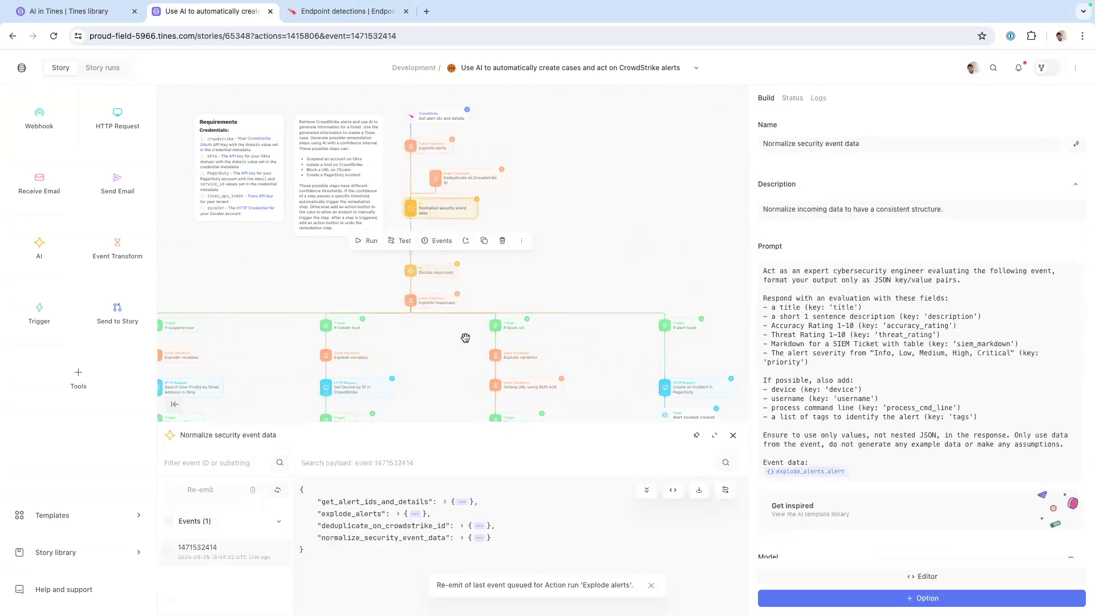
Step: Enlarge the events pane for "Explode alerts", examine the alert object inside its newest event's payload, and shrink the pane again
left_click(410, 147)
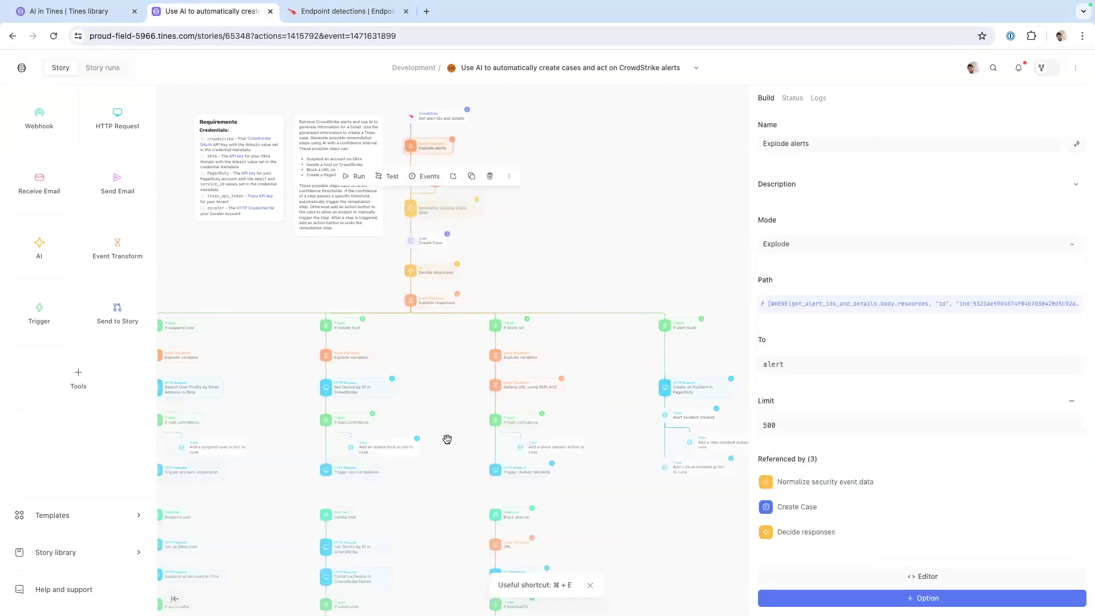
left_click_drag(440, 427, 482, 188)
left_click(416, 276)
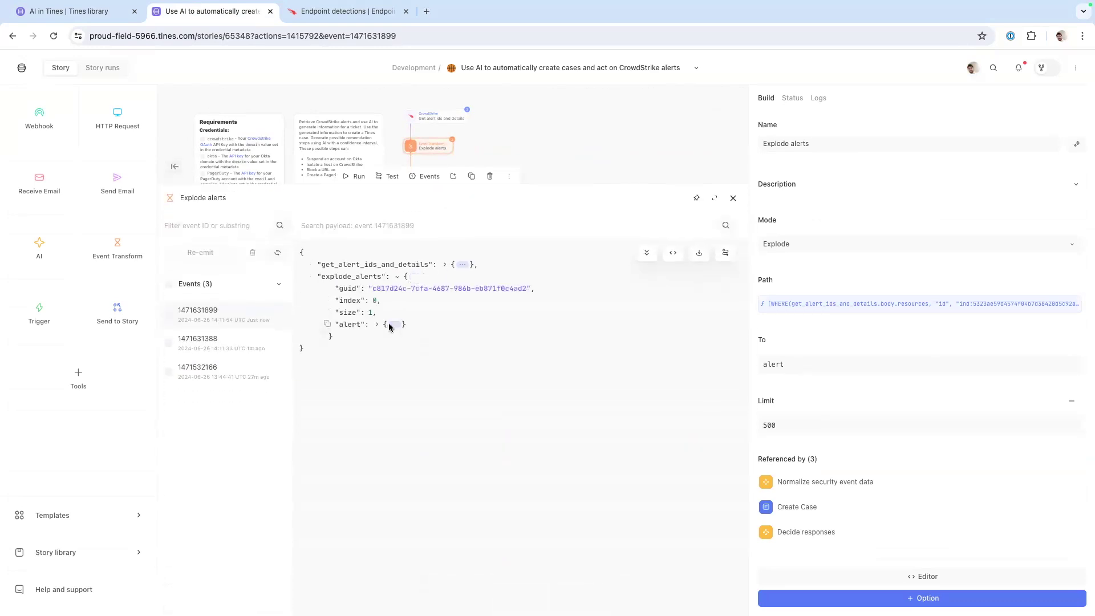
left_click(390, 324)
scroll(410, 326, "down", 4)
scroll(410, 325, "down", 4)
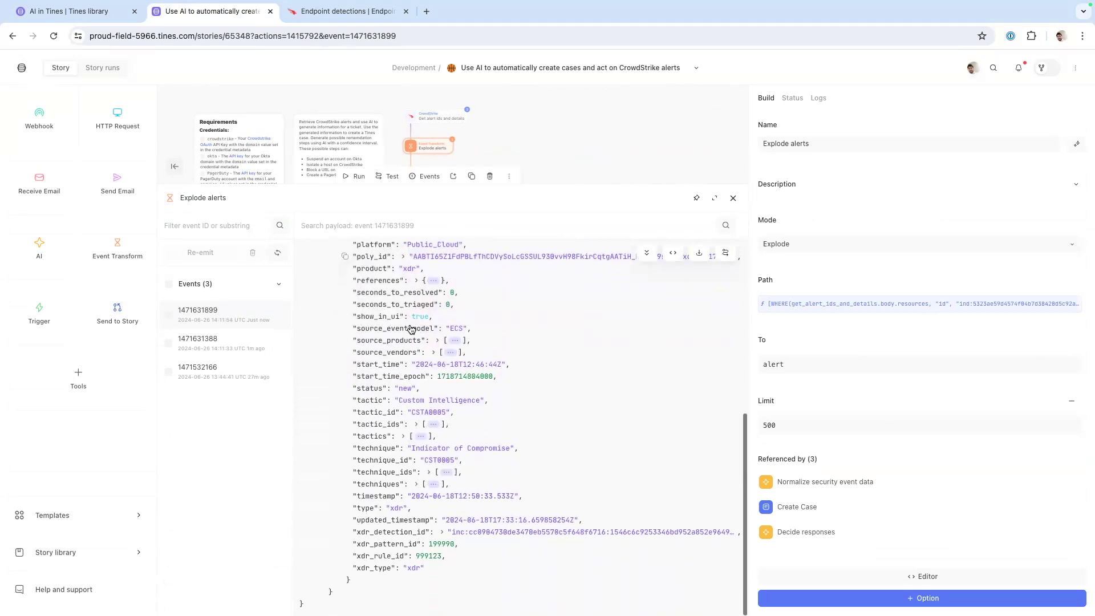
scroll(412, 327, "up", 3)
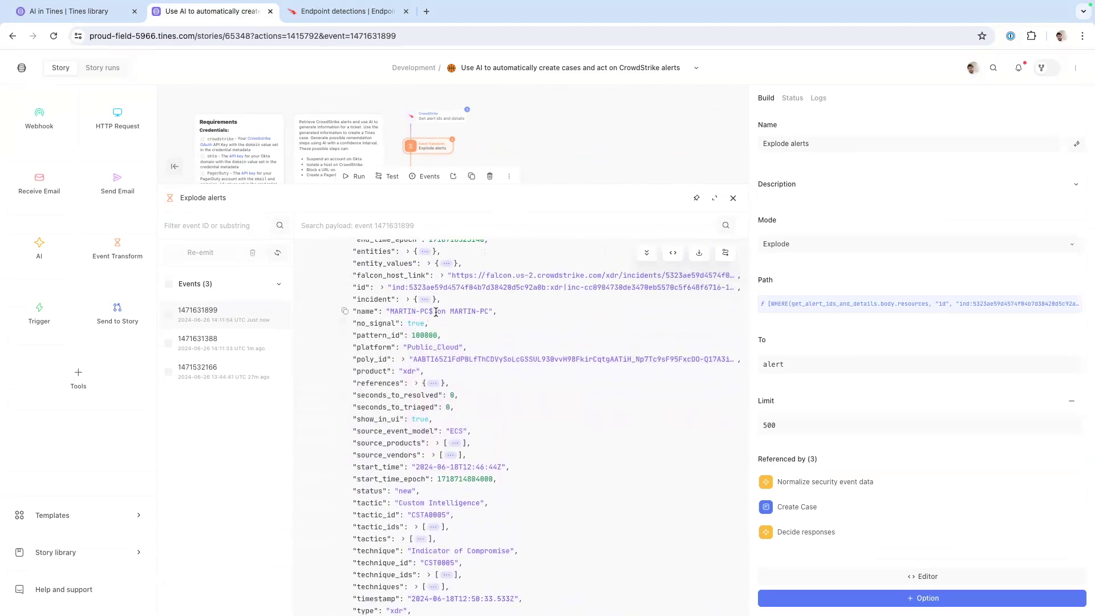
left_click_drag(410, 188, 416, 362)
key("Escape")
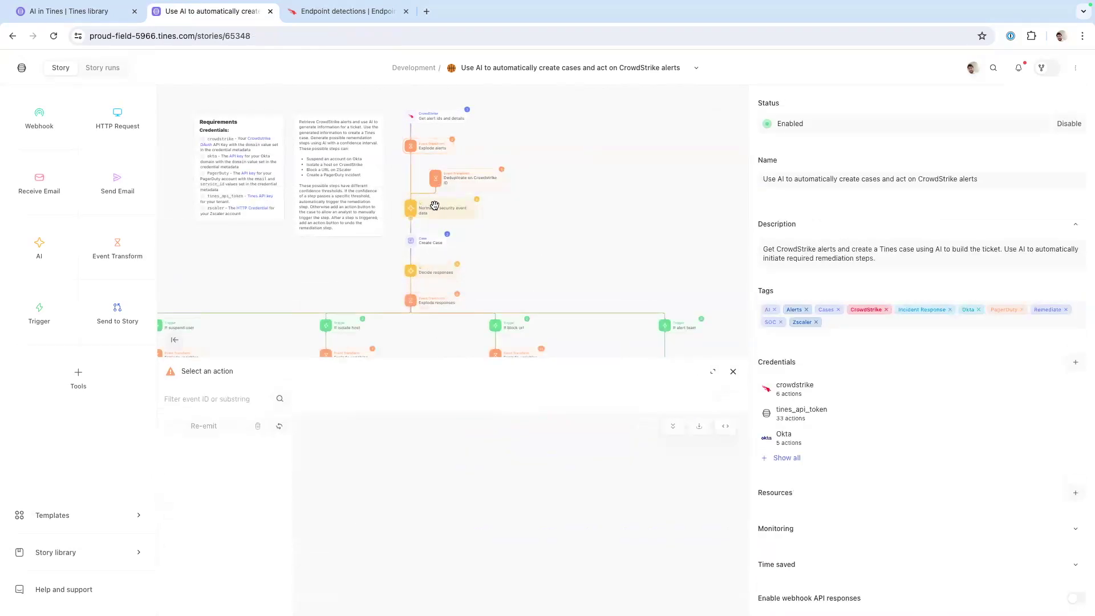
Step: Expand create_case in the newest event of the "Create Case" action and open the case's URL in a new browser tab
left_click(443, 227)
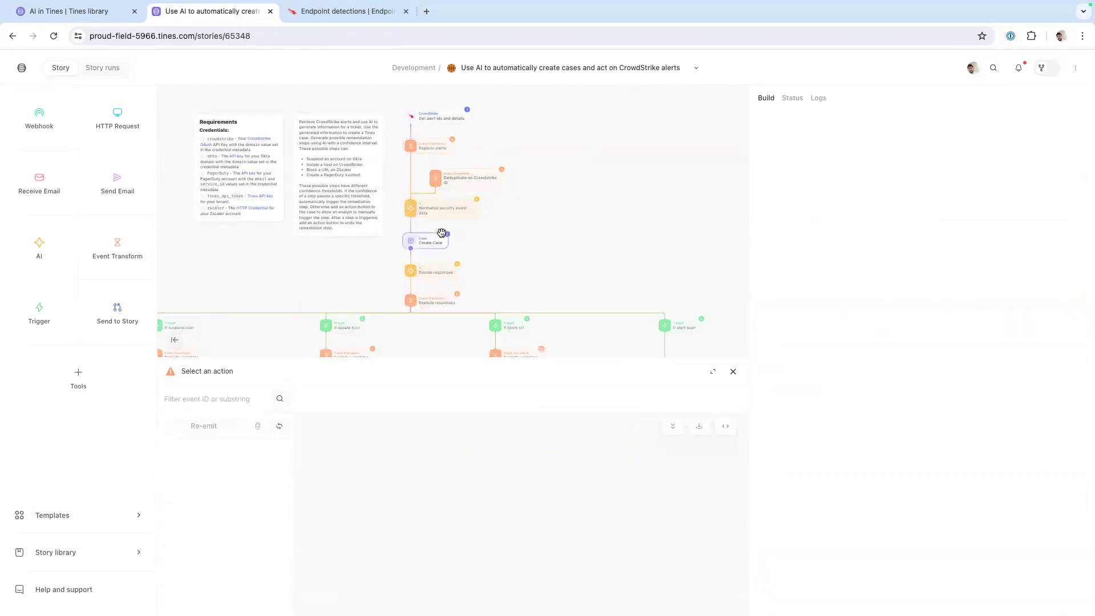
left_click(404, 474)
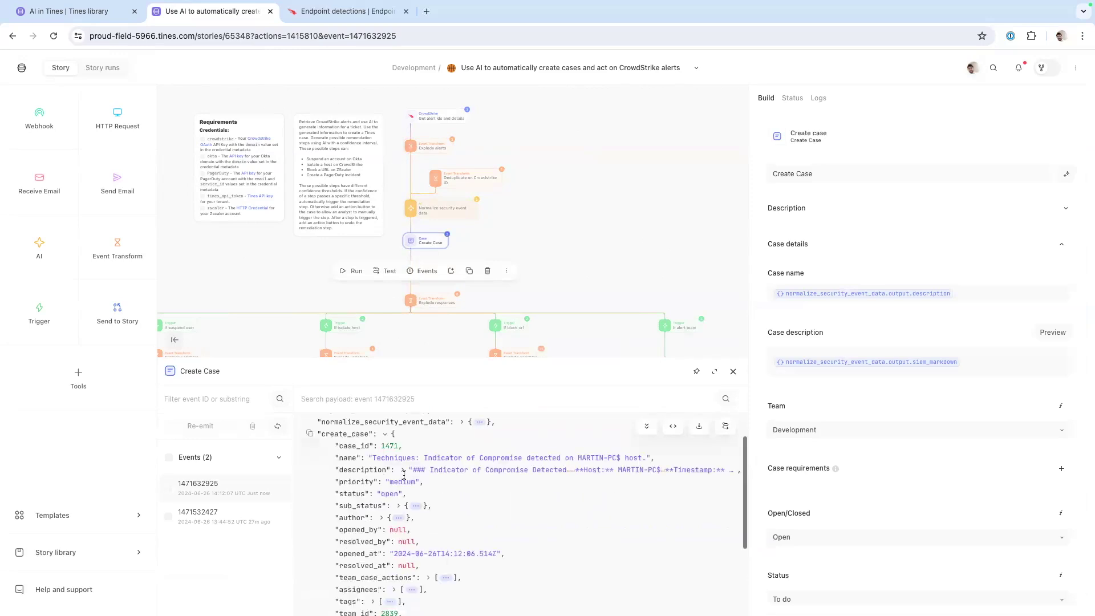
scroll(393, 479, "down", 3)
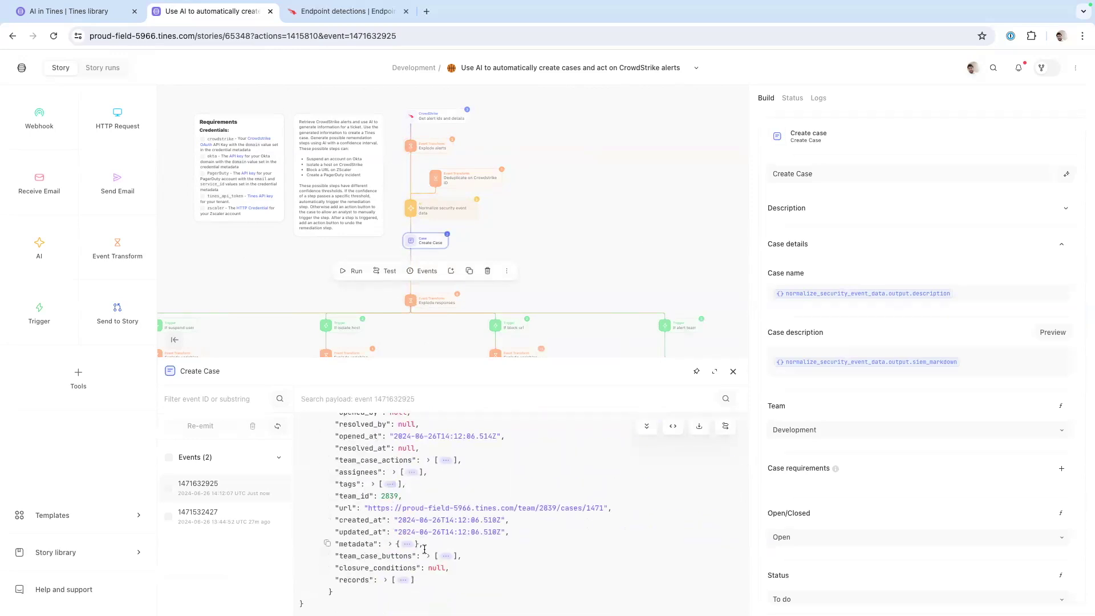
scroll(408, 545, "up", 2)
left_click_drag(368, 556, 587, 553)
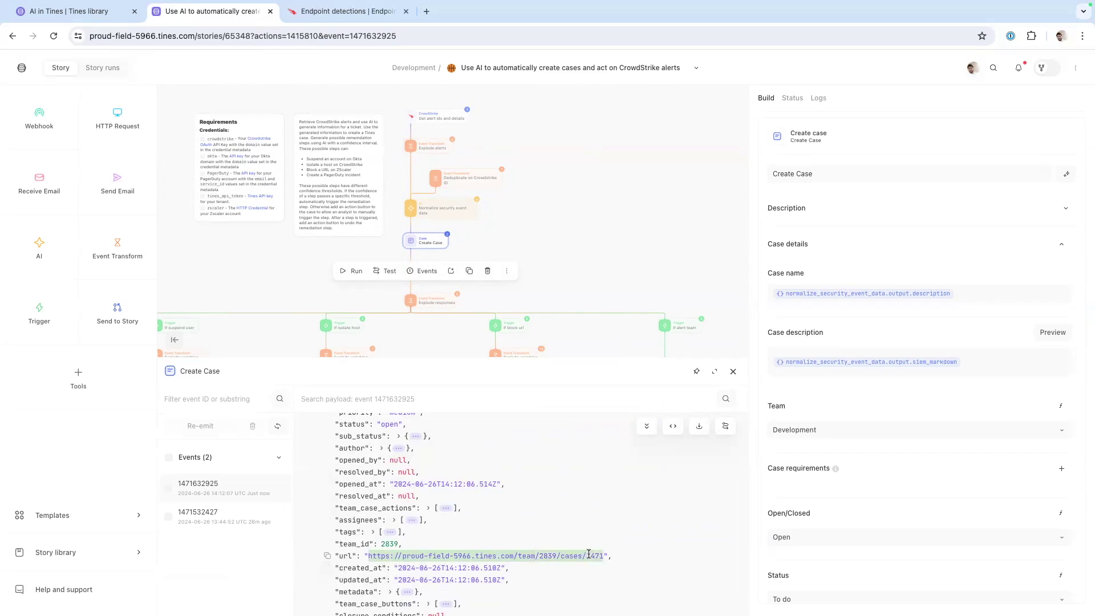
key("ctrl+c")
key("ctrl+t")
key("ctrl+v")
key("Return")
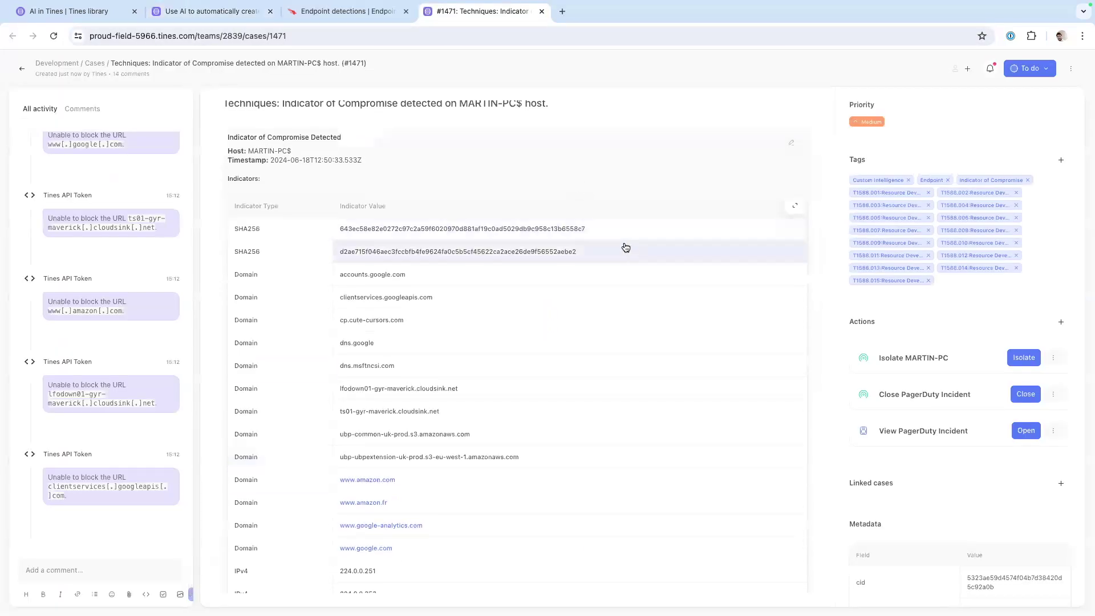
Step: Review the generated case's title, timestamp, indicators table and activity comments
scroll(302, 131, "up", 1)
left_click_drag(219, 121, 552, 131)
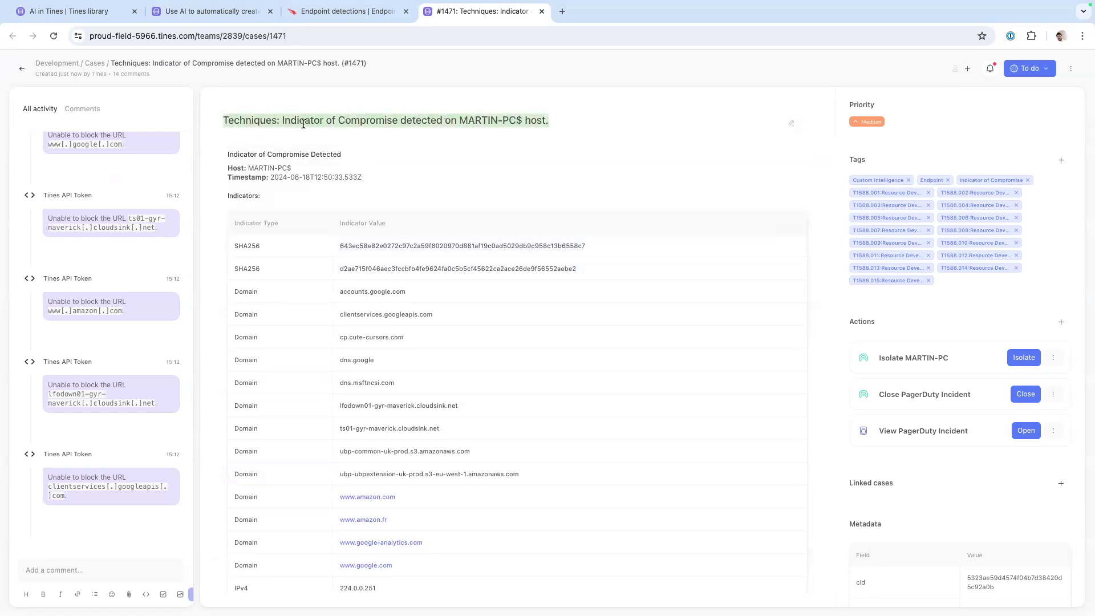
left_click(287, 120)
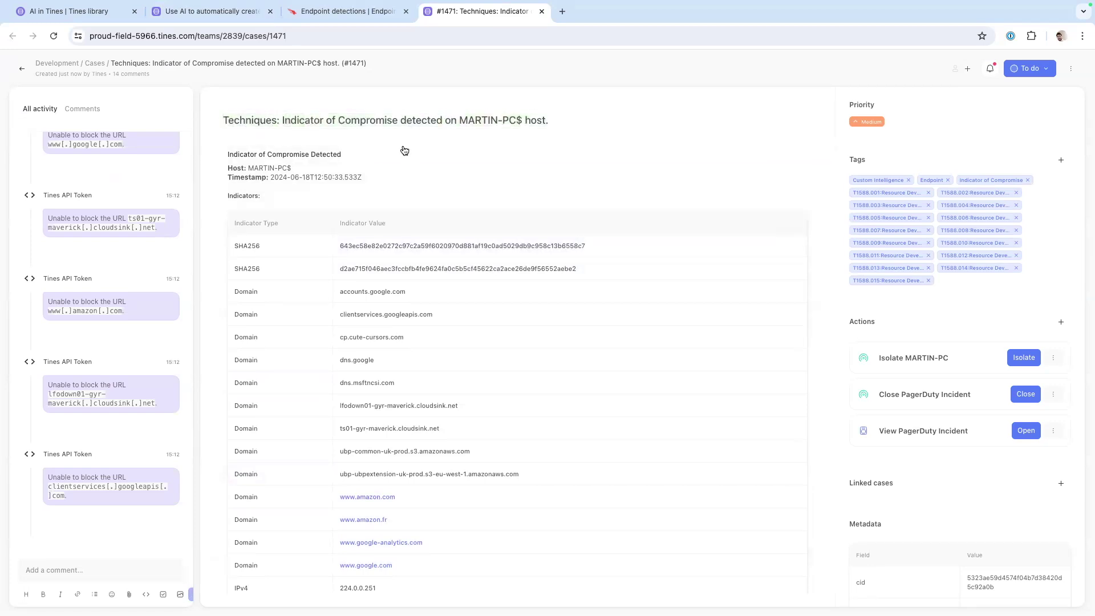
left_click_drag(365, 178, 245, 179)
left_click(251, 178)
scroll(263, 178, "down", 2)
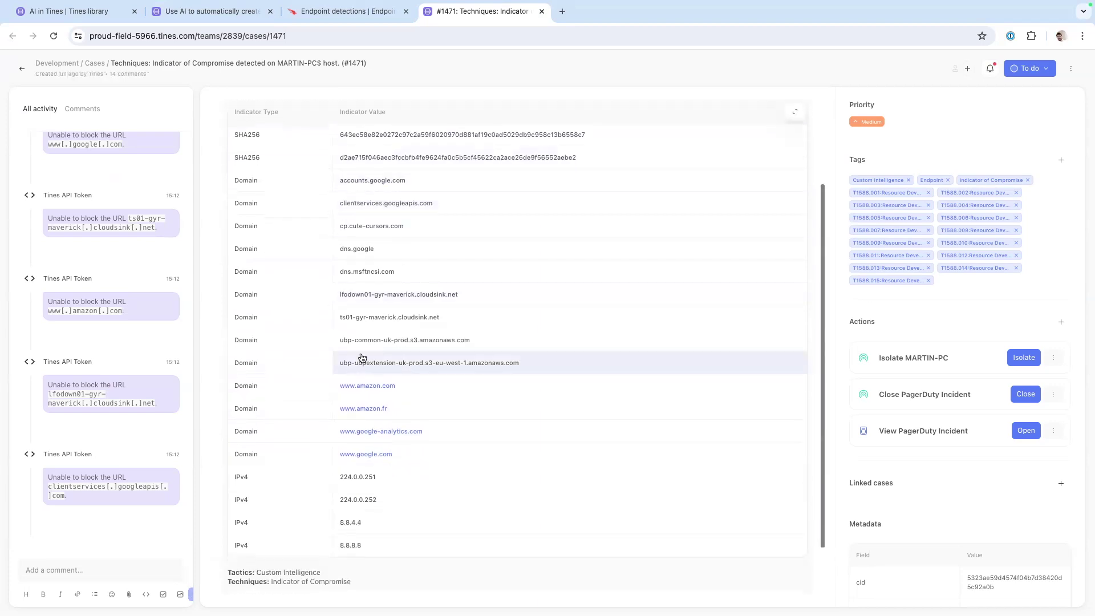
scroll(268, 457, "up", 1)
scroll(269, 450, "down", 2)
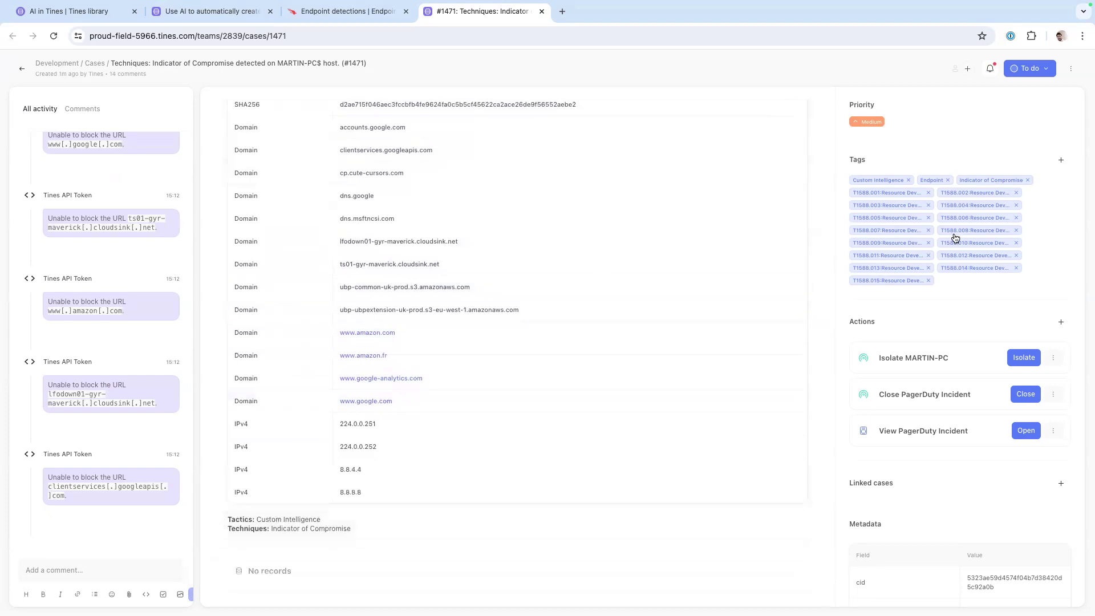
scroll(85, 246, "up", 6)
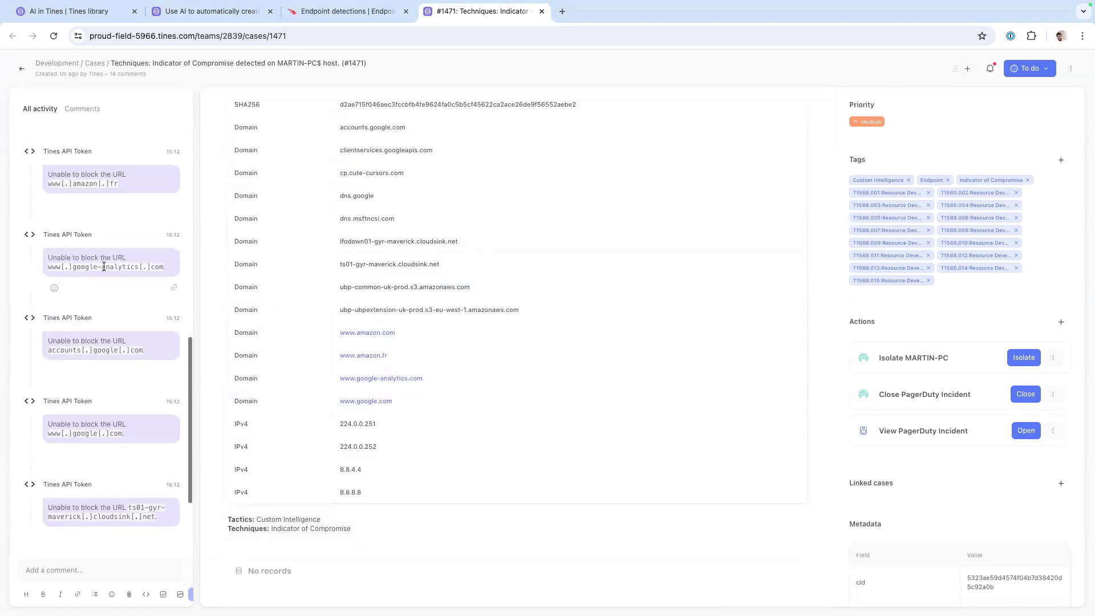
scroll(107, 214, "up", 4)
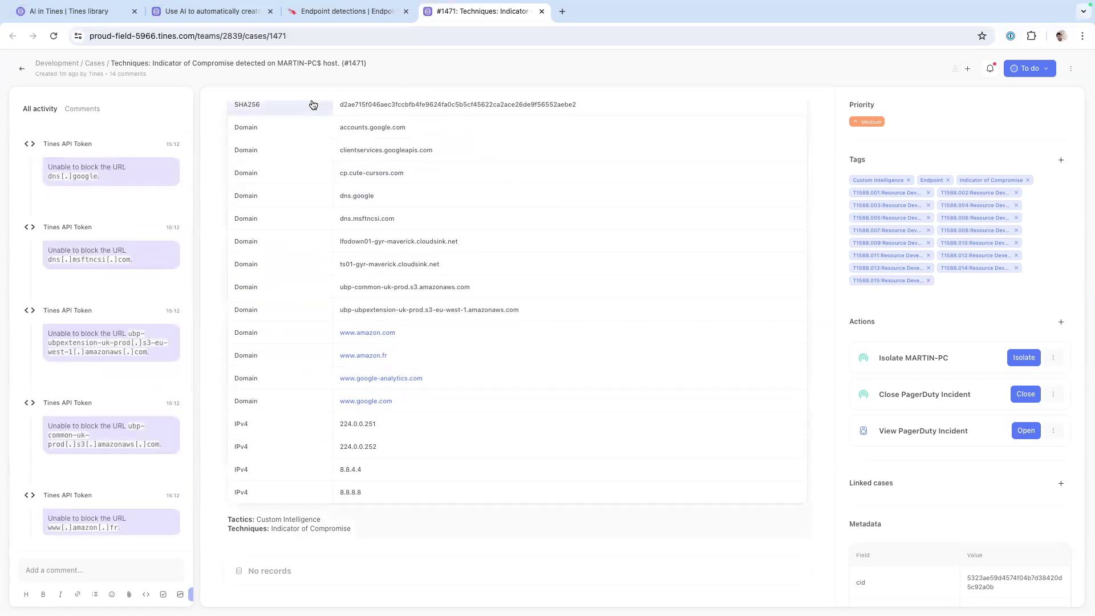
Step: Return to the CrowdStrike alerts story and examine the prompt of the "Decide responses" AI action
left_click(207, 12)
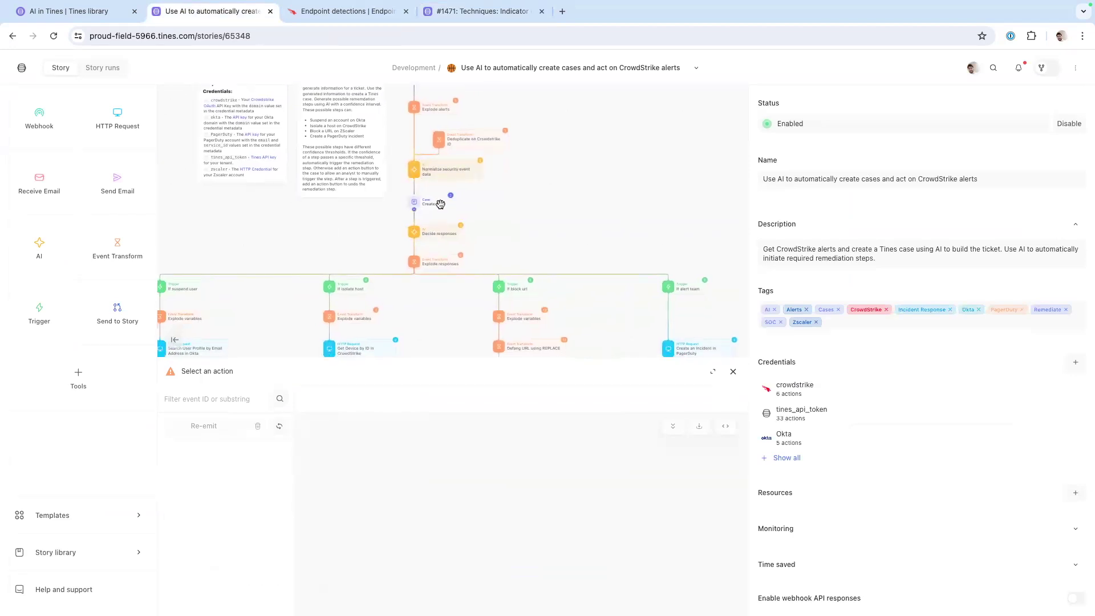
left_click(428, 230)
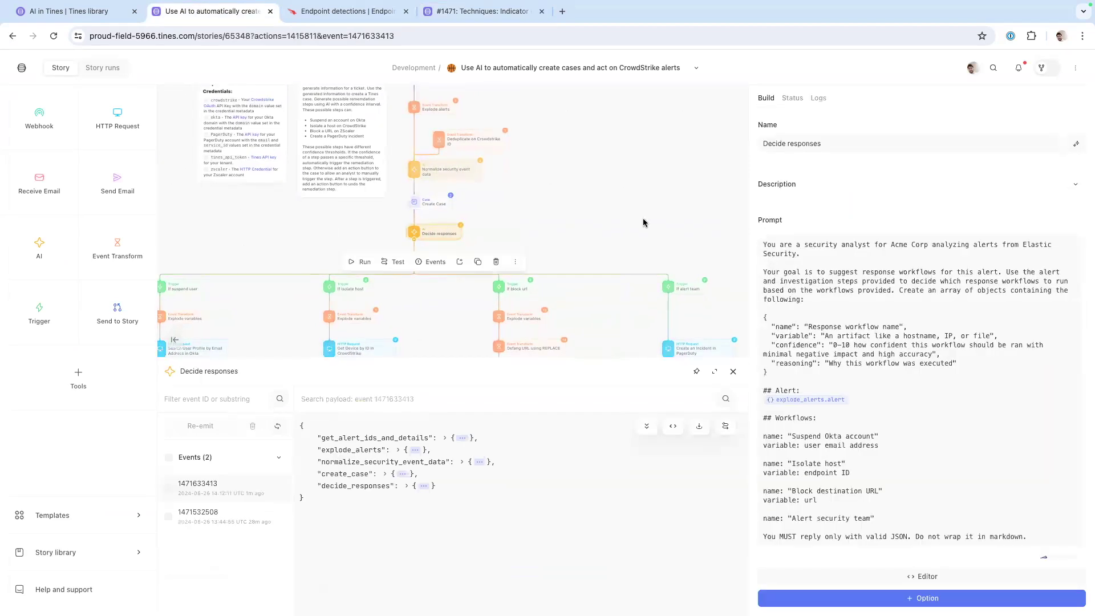
left_click_drag(808, 242, 853, 243)
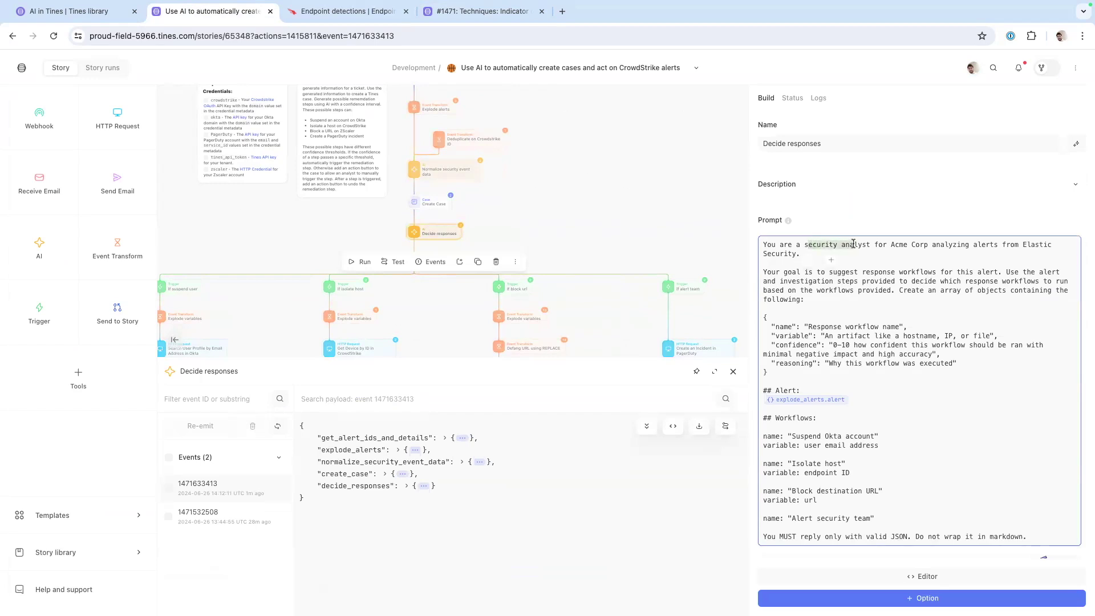
Step: Examine the rest of the "Decide responses" prompt, highlight its confidence line, look over the response branches, and deselect the action
scroll(853, 244, "down", 3)
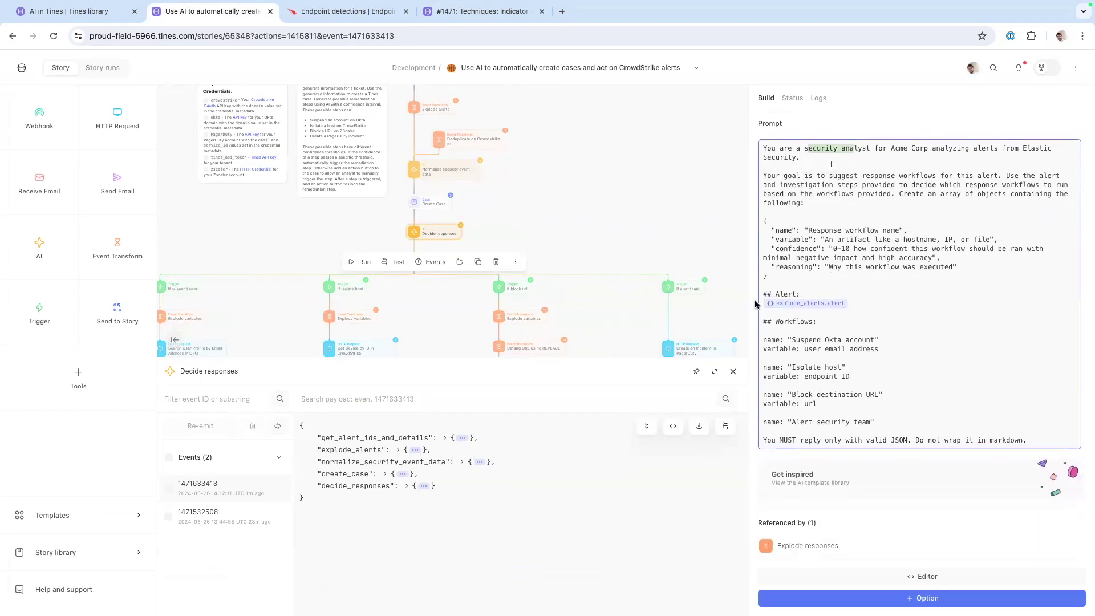
scroll(506, 239, "down", 1)
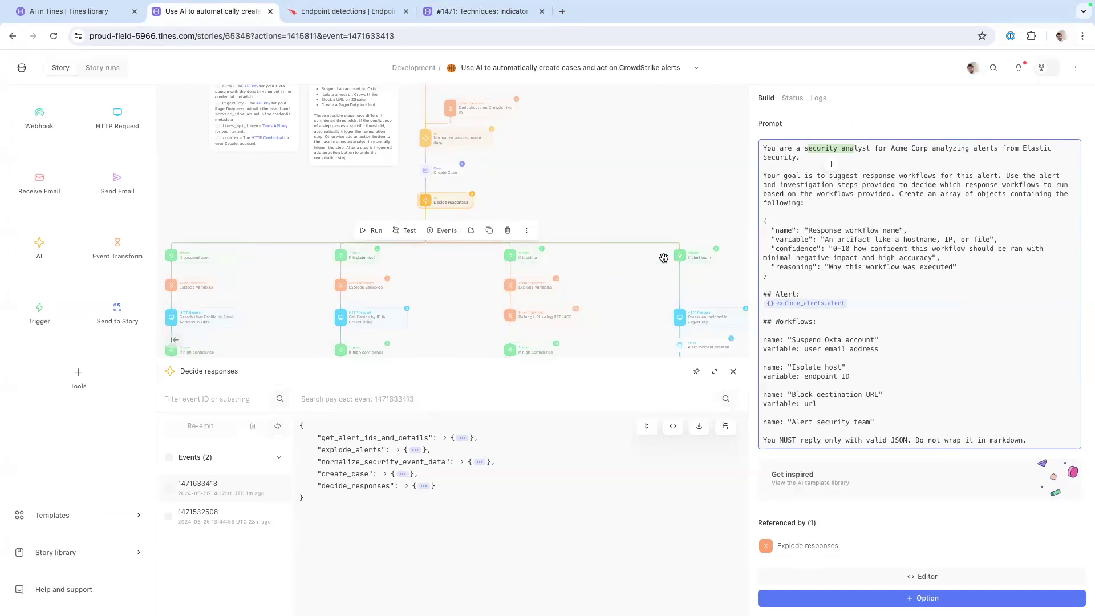
scroll(697, 266, "down", 3)
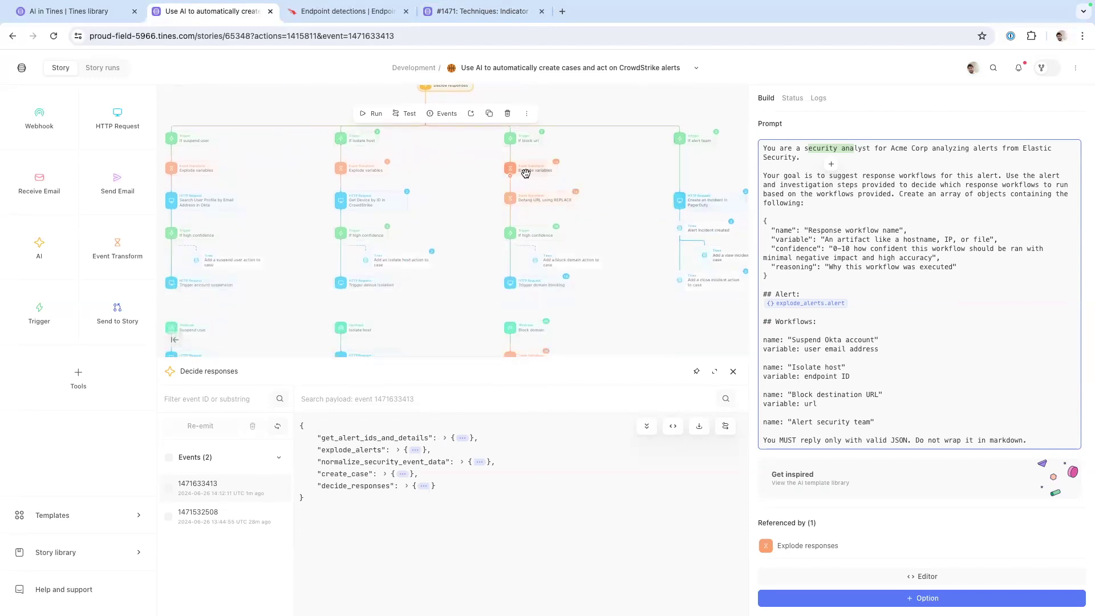
left_click_drag(773, 251, 969, 255)
left_click(969, 255)
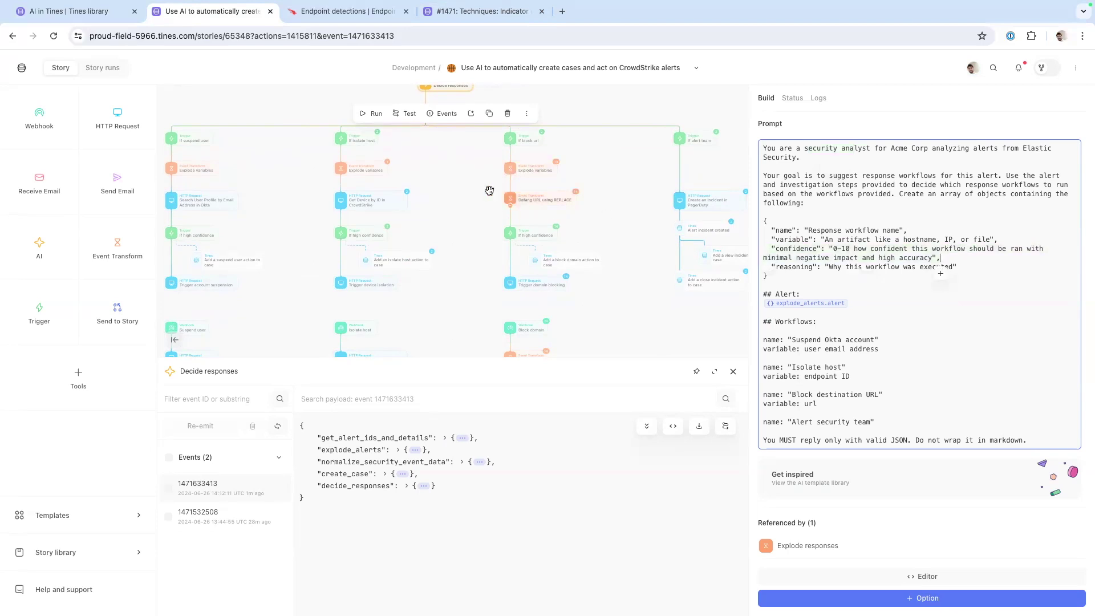
left_click(464, 183)
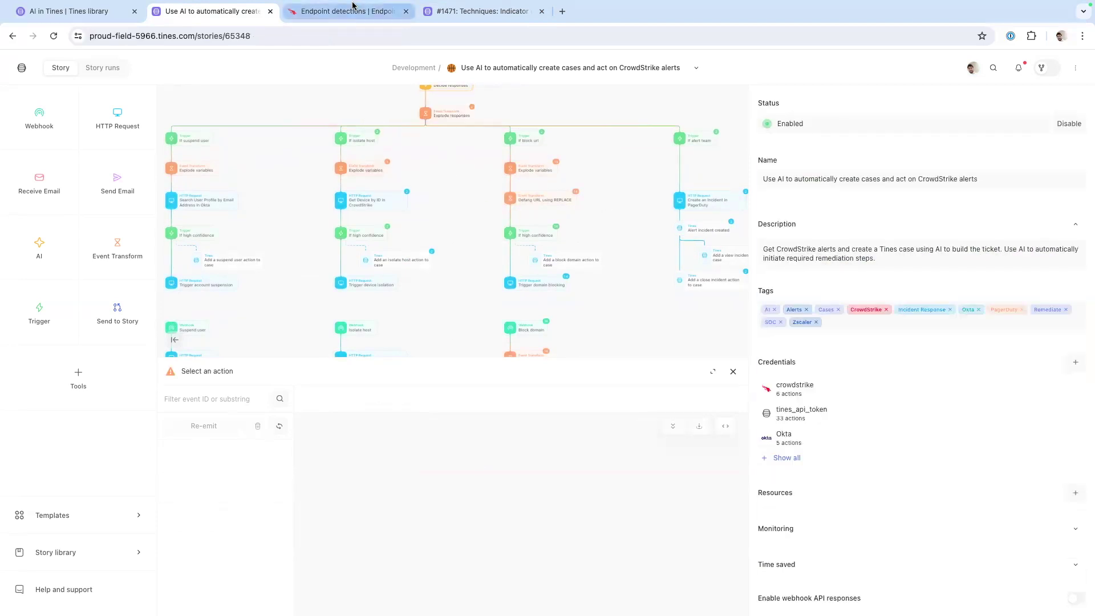
Step: Switch to the generated case and read the URL-blocking and PagerDuty comments in its activity feed
left_click(441, 11)
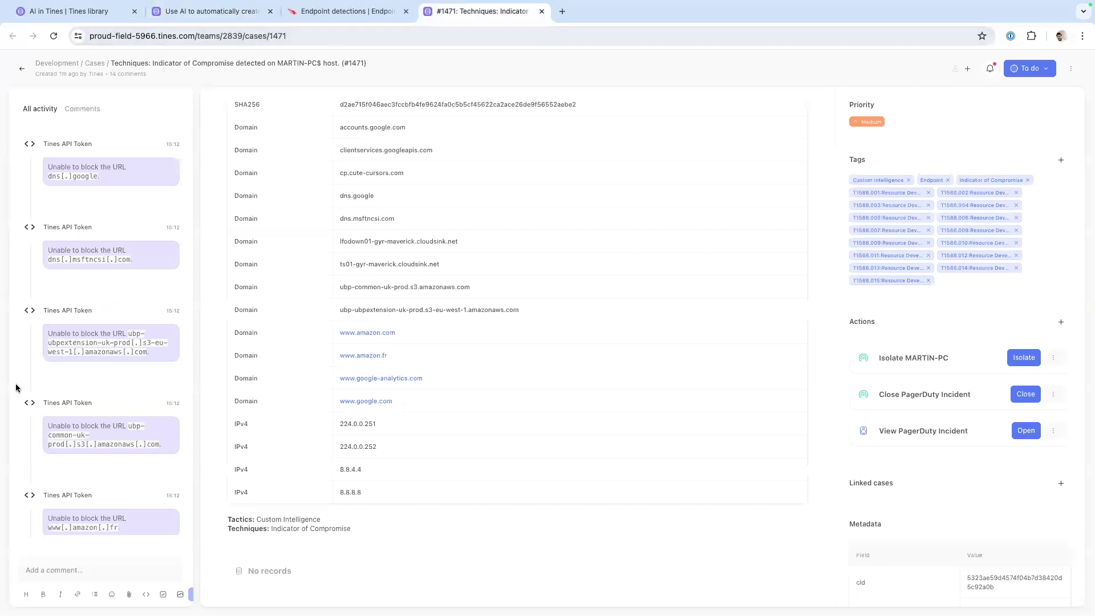
scroll(49, 354, "up", 10)
left_click_drag(49, 359, 139, 379)
scroll(137, 378, "down", 3)
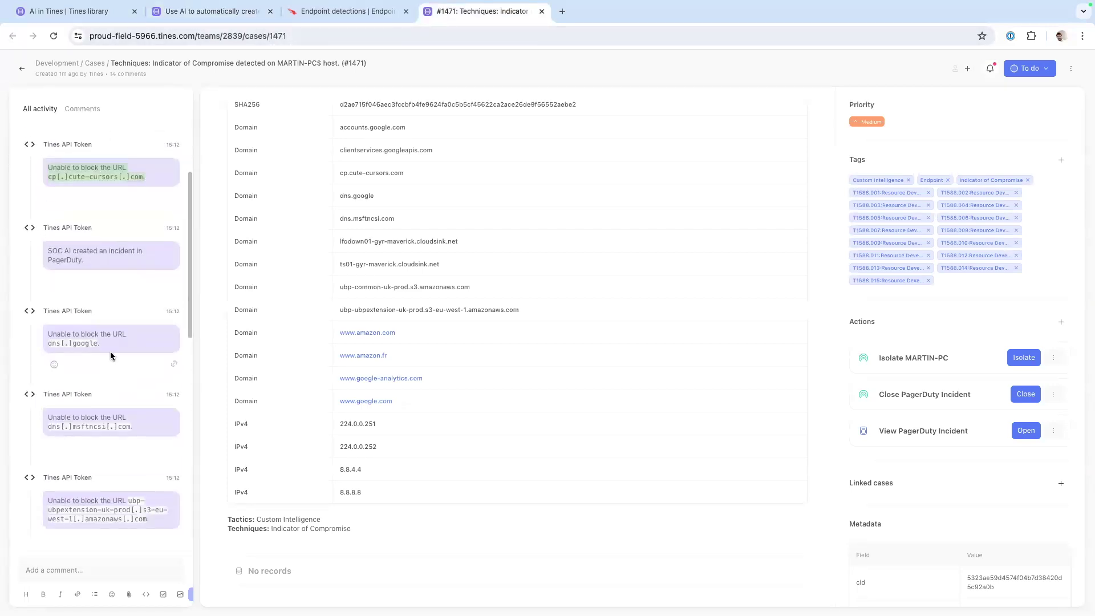
scroll(112, 354, "down", 2)
Step: Return to the story, expand body and resources under get_device_by_id_in_crowdstrike in the "Get Device by ID in CrowdStrike" action's newest event, and deselect it
left_click(348, 11)
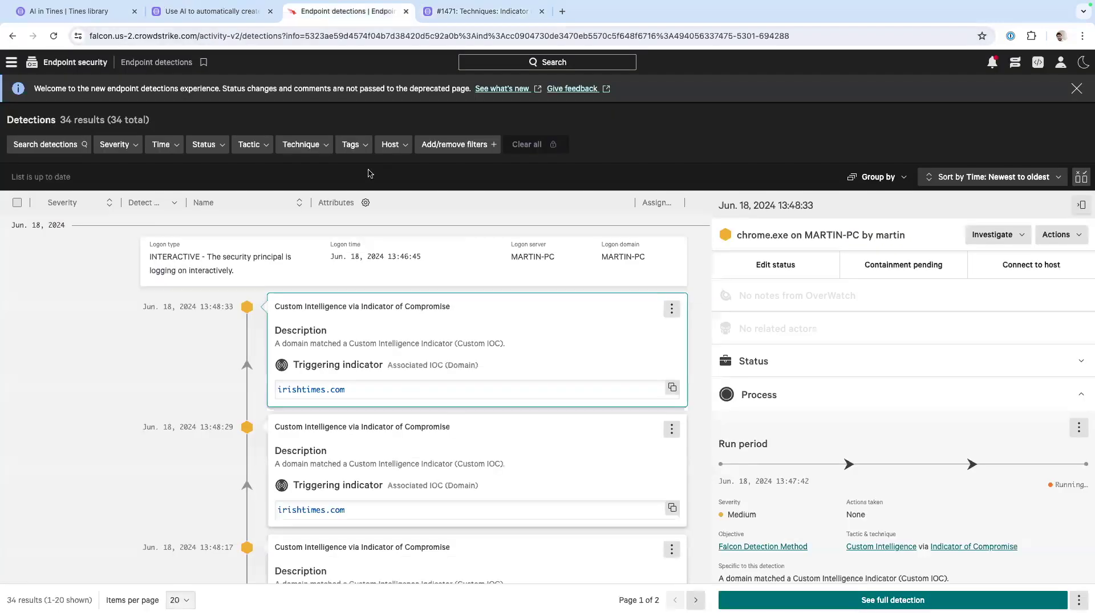
left_click(236, 12)
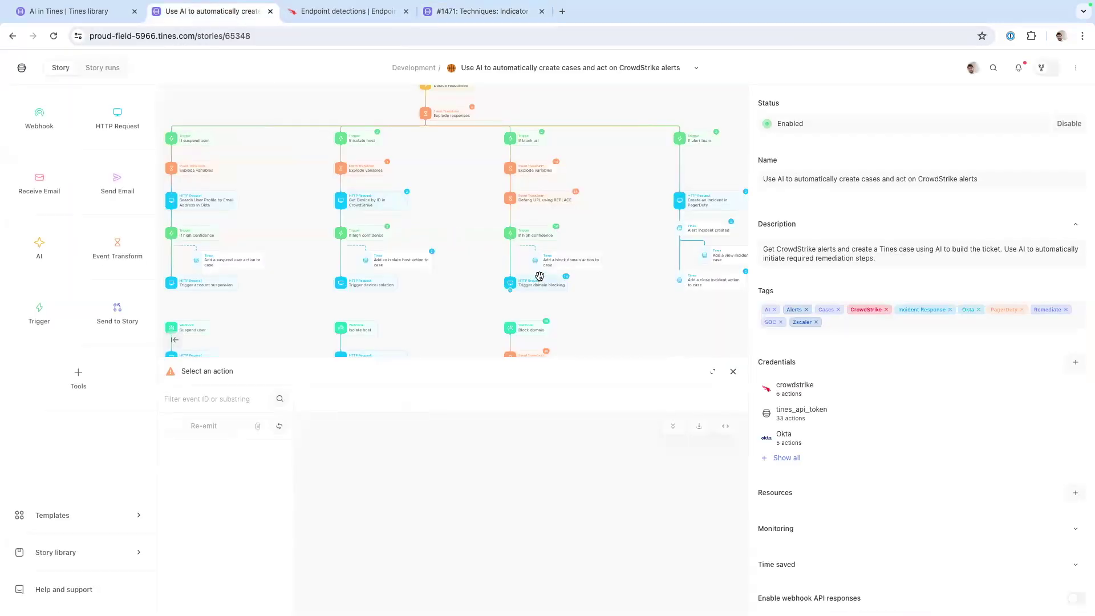
left_click(354, 200)
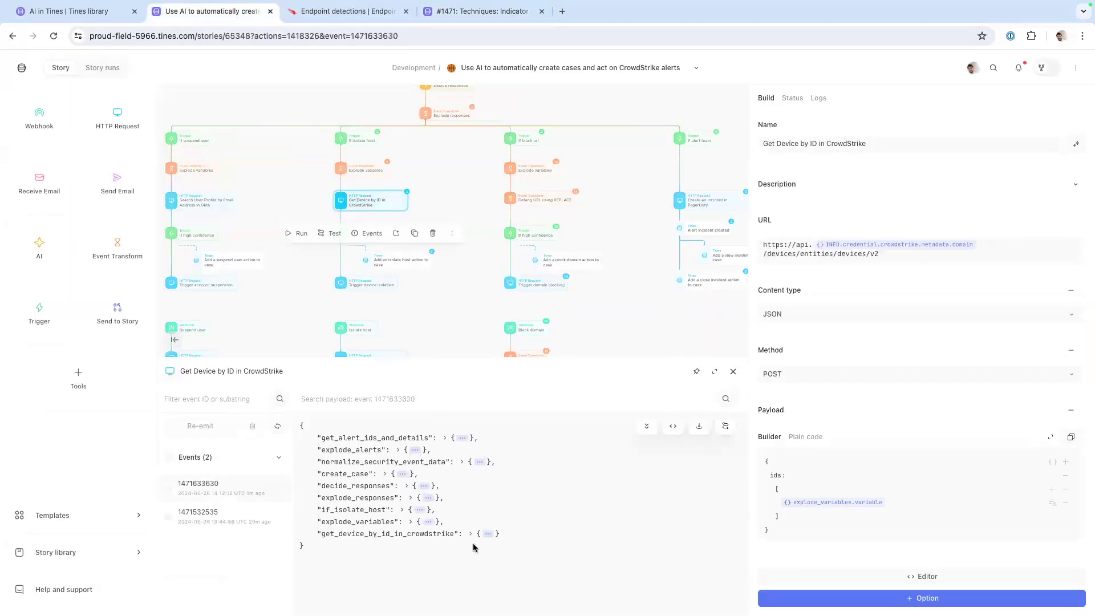
left_click(488, 533)
left_click(391, 546)
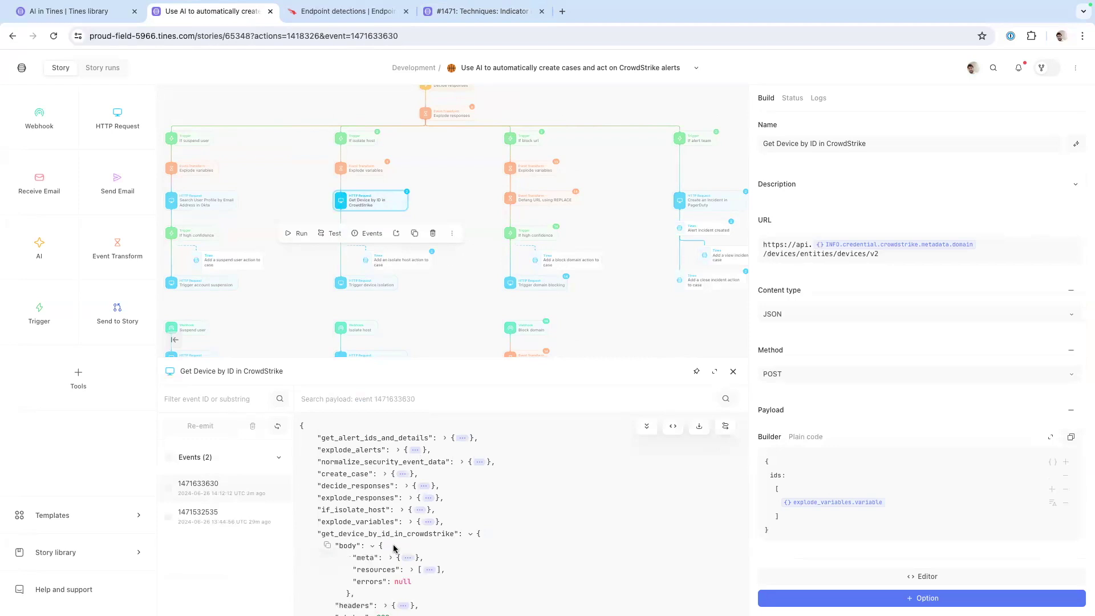
left_click(430, 570)
scroll(433, 574, "down", 2)
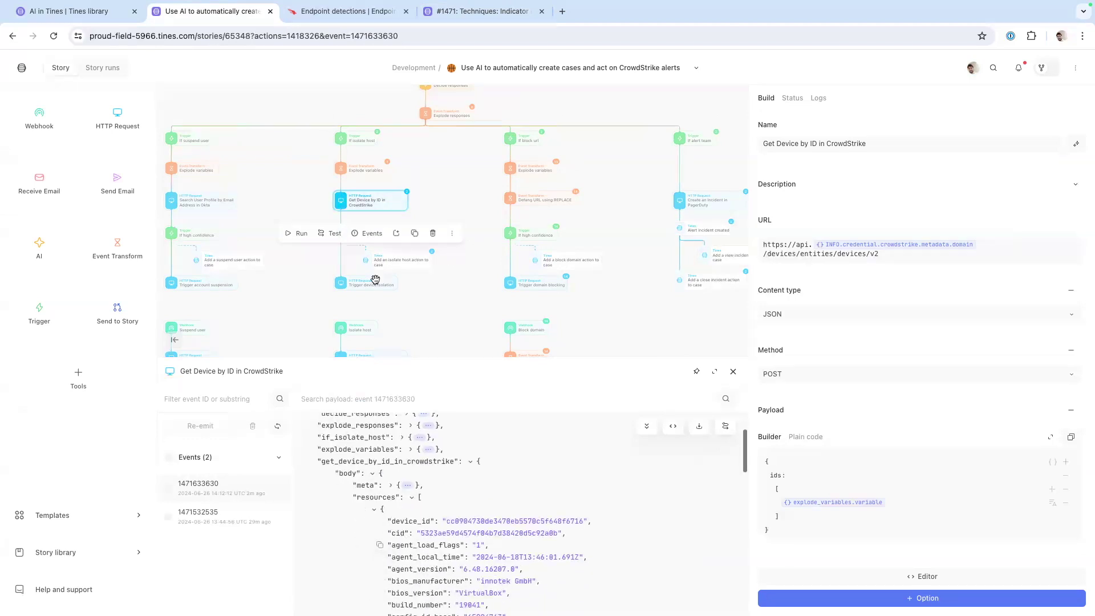
left_click(474, 265)
Step: Switch to the generated case and review its indicators table, tags and available response actions
scroll(468, 277, "down", 1)
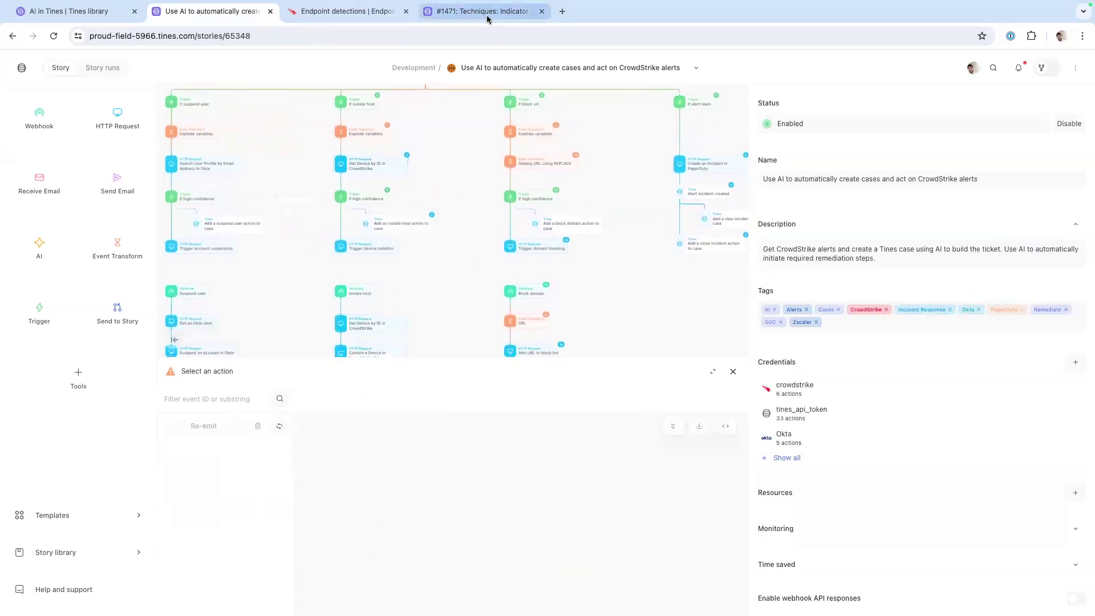
left_click(366, 12)
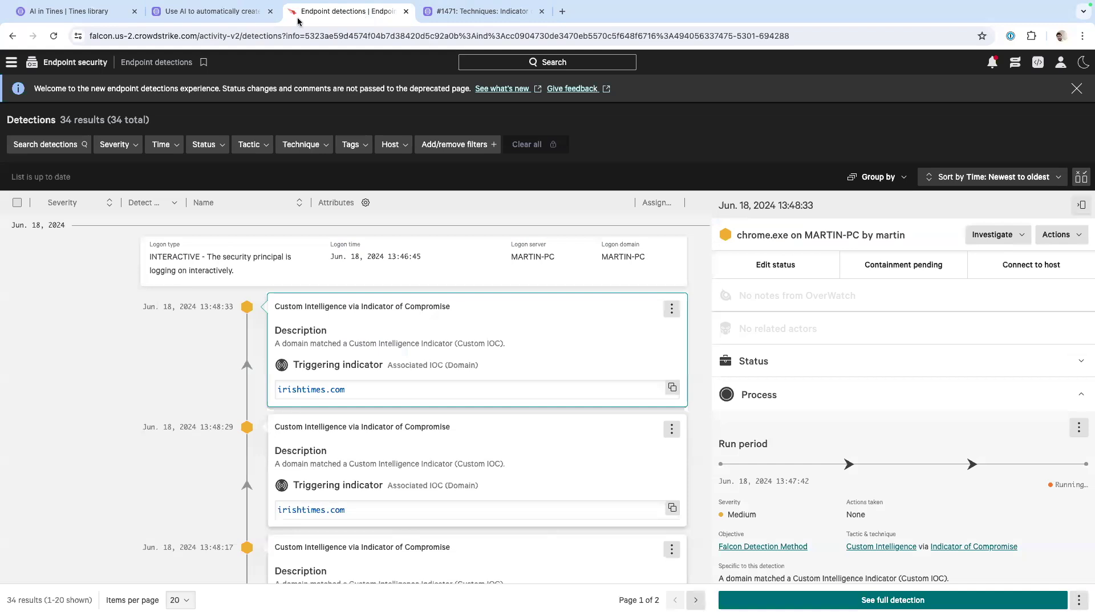
left_click(481, 12)
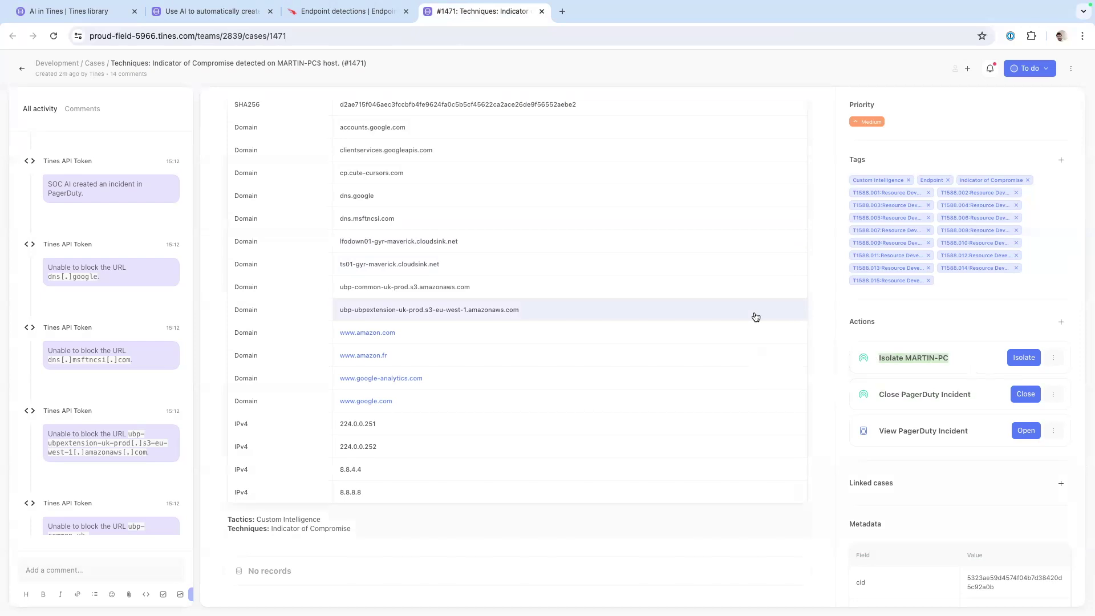
scroll(685, 293, "up", 3)
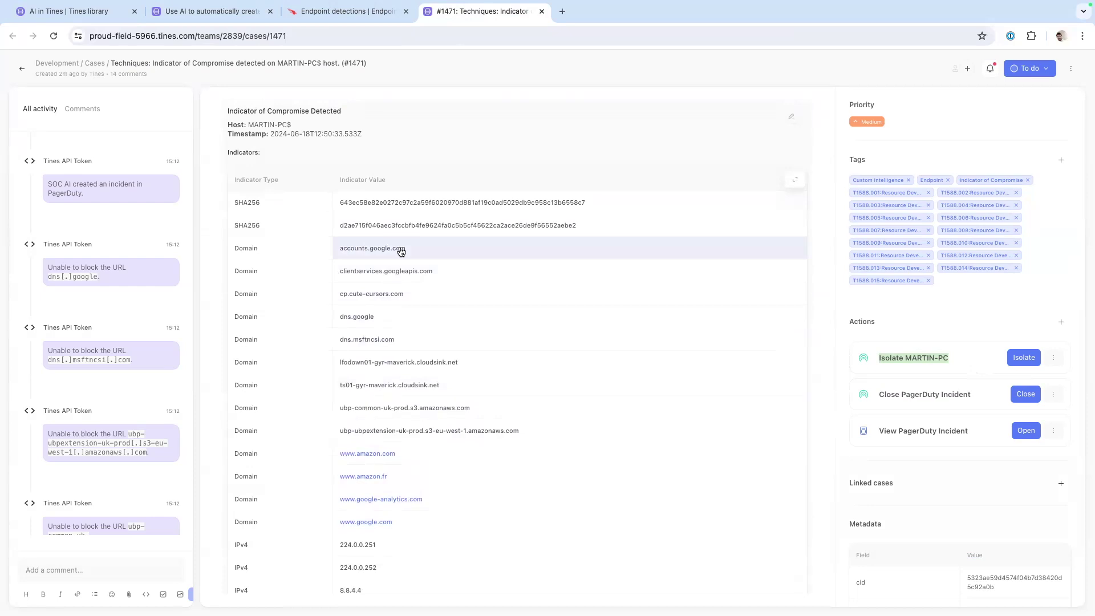
scroll(570, 239, "down", 1)
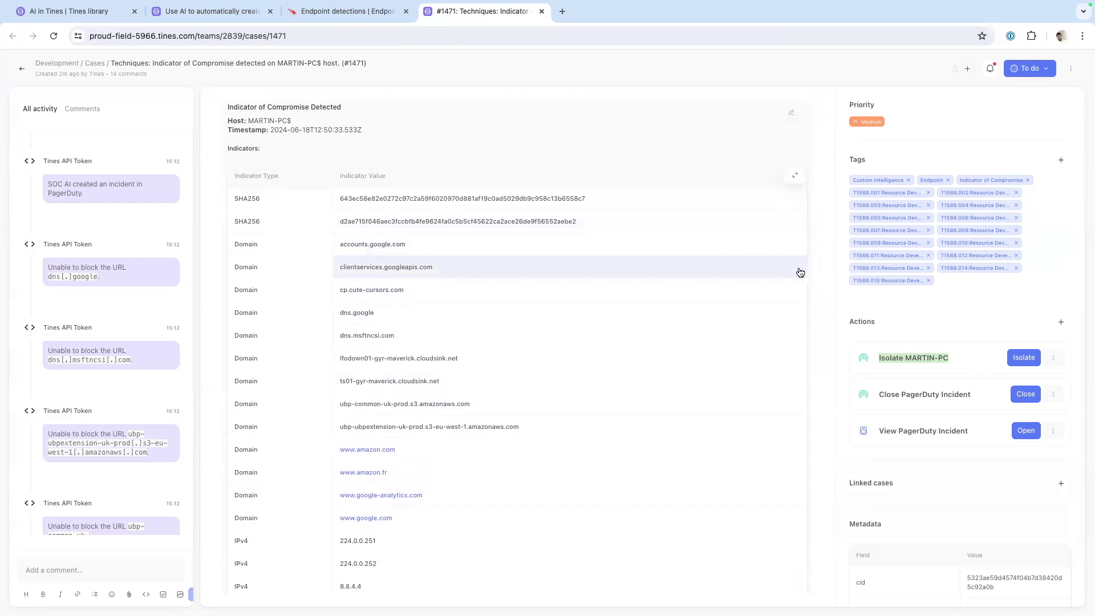
scroll(999, 329, "down", 1)
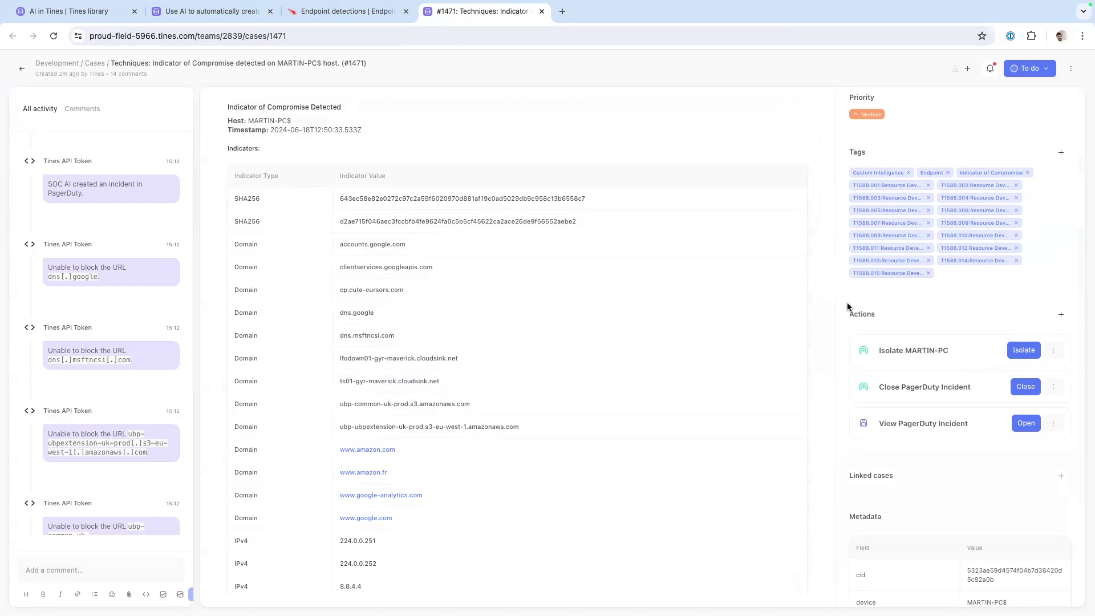
scroll(848, 310, "down", 1)
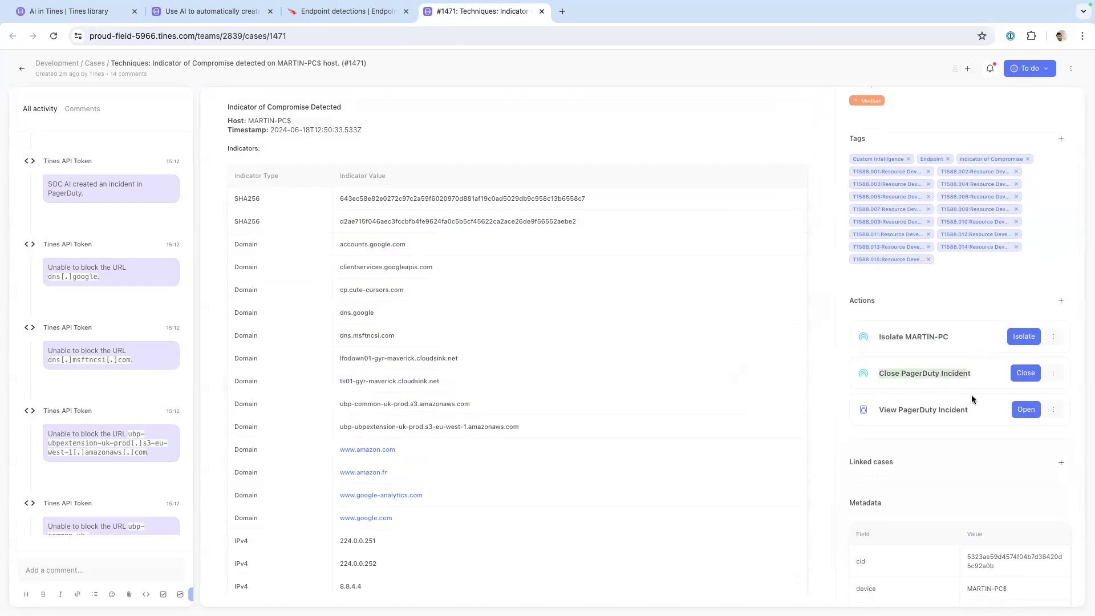
Step: Open the linked PagerDuty incident from the case's actions, review its details, and return to the case
left_click(1023, 409)
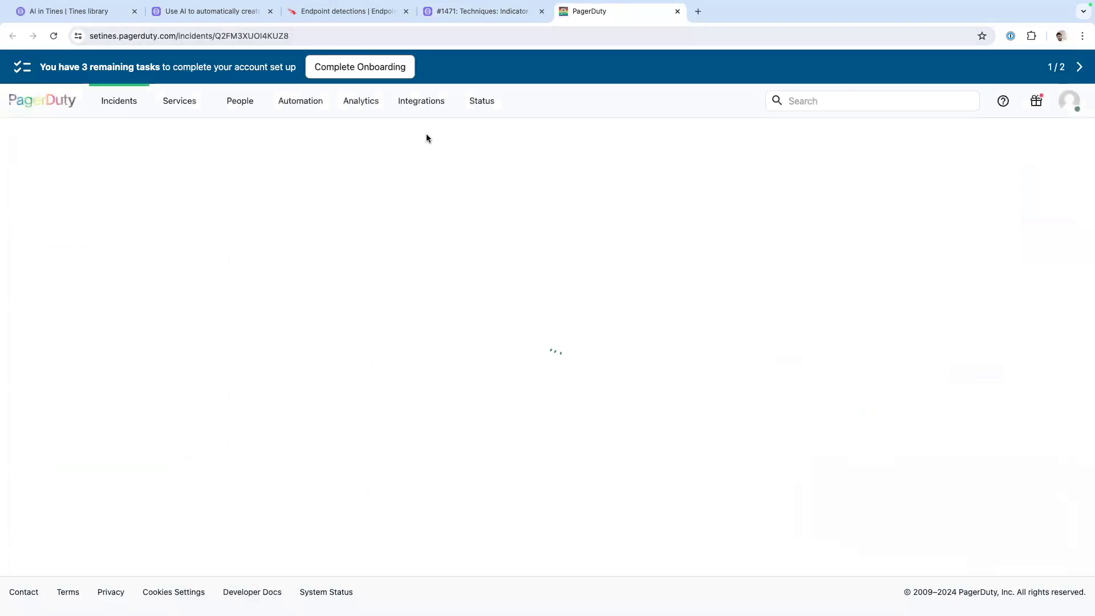
scroll(426, 137, "down", 2)
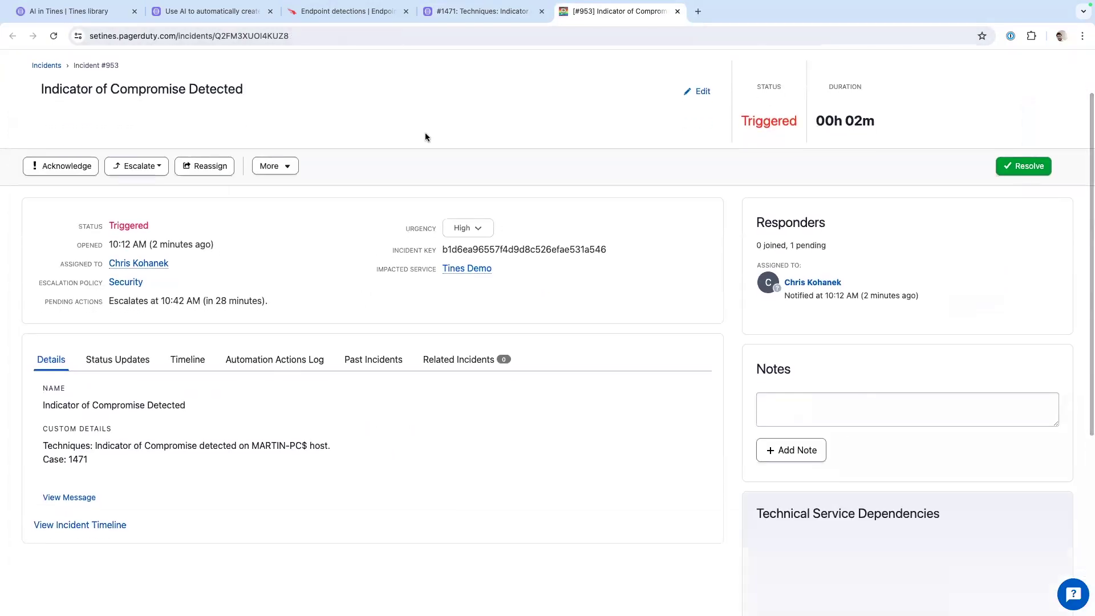
left_click(451, 16)
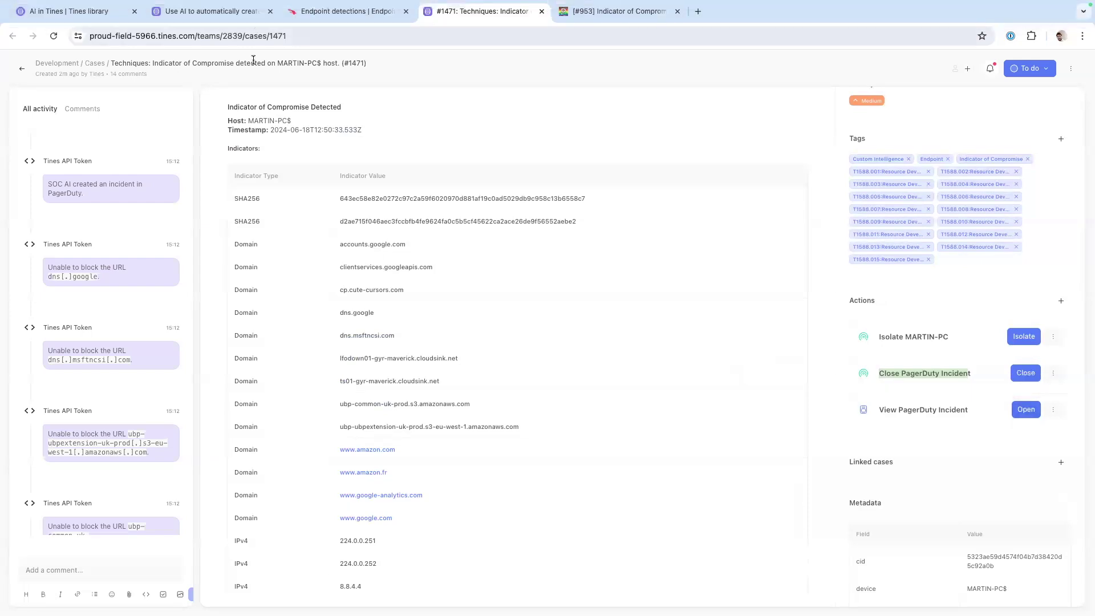
Step: Return to the story and examine its remediation and undo webhook branches, then go back to the start of the flow
left_click(248, 14)
scroll(405, 198, "up", 5)
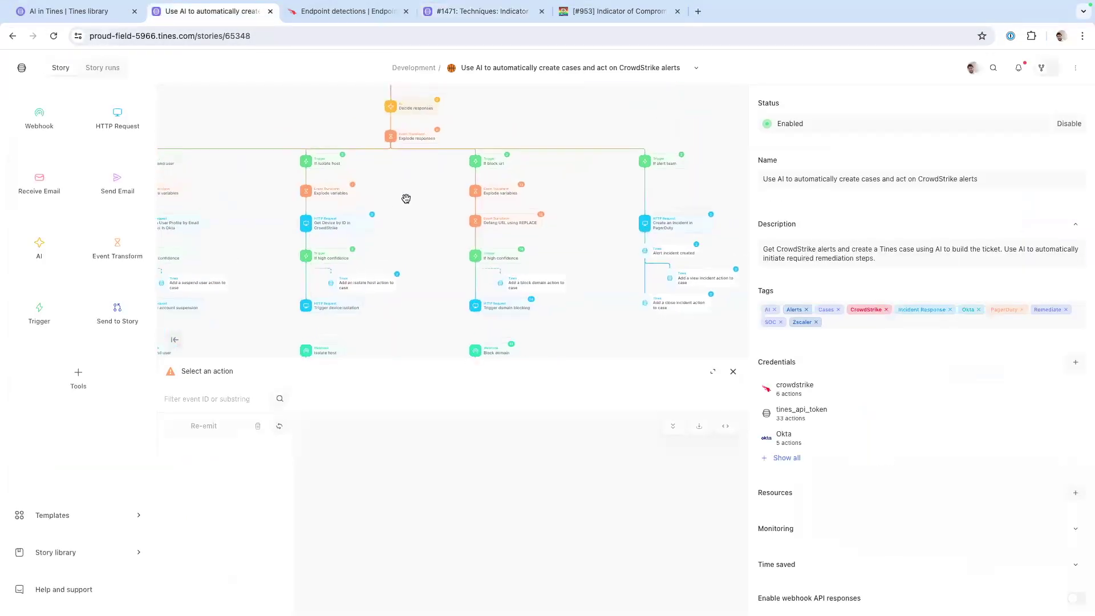
scroll(432, 189, "down", 8)
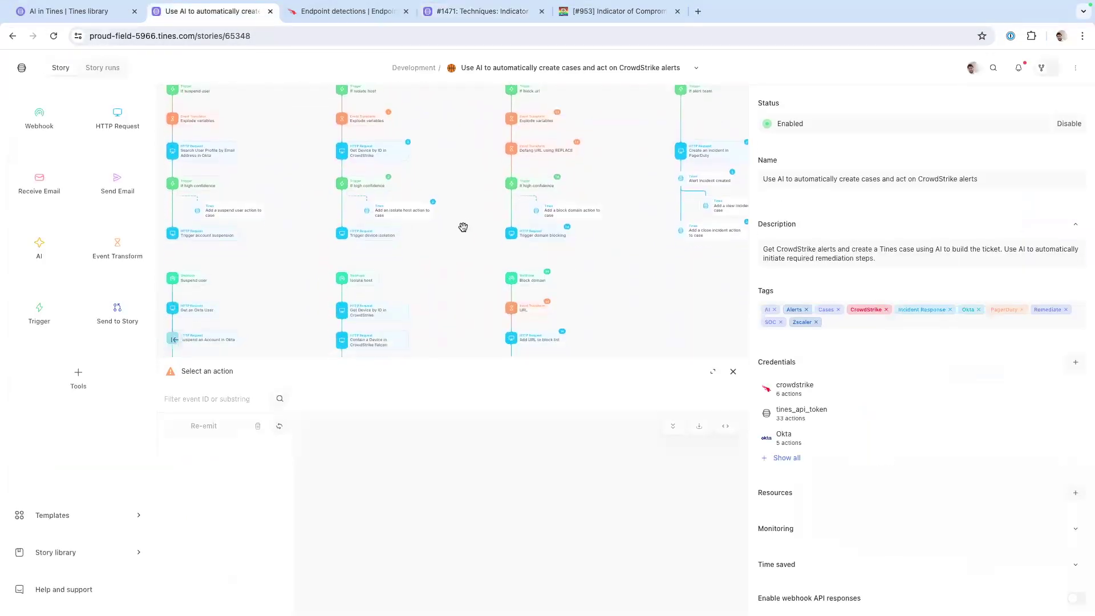
scroll(470, 223, "down", 2)
scroll(473, 228, "up", 3)
scroll(314, 159, "down", 2)
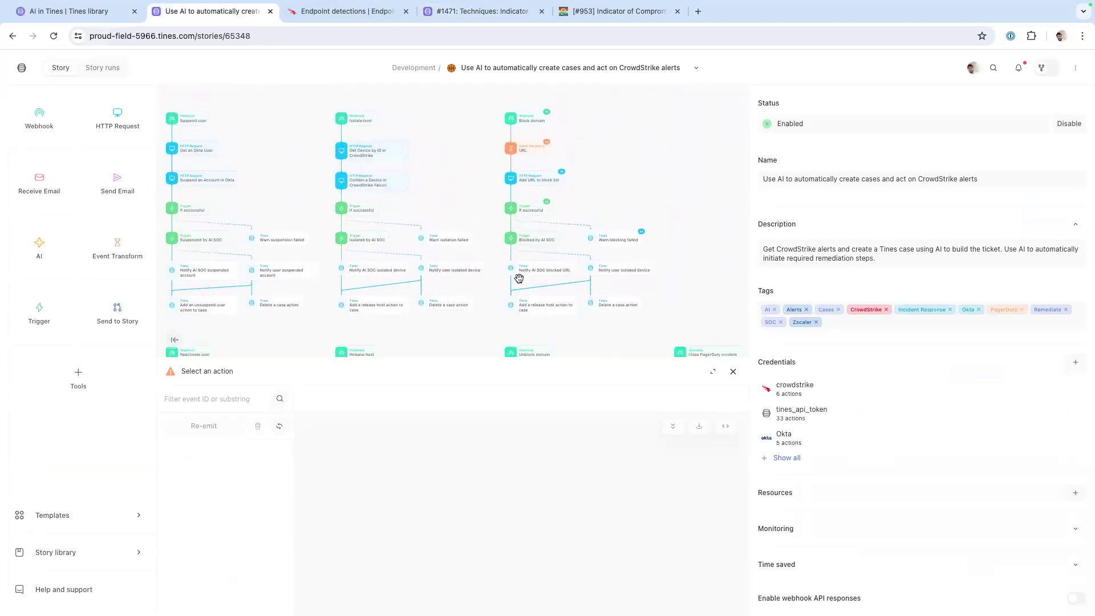
scroll(542, 205, "down", 5)
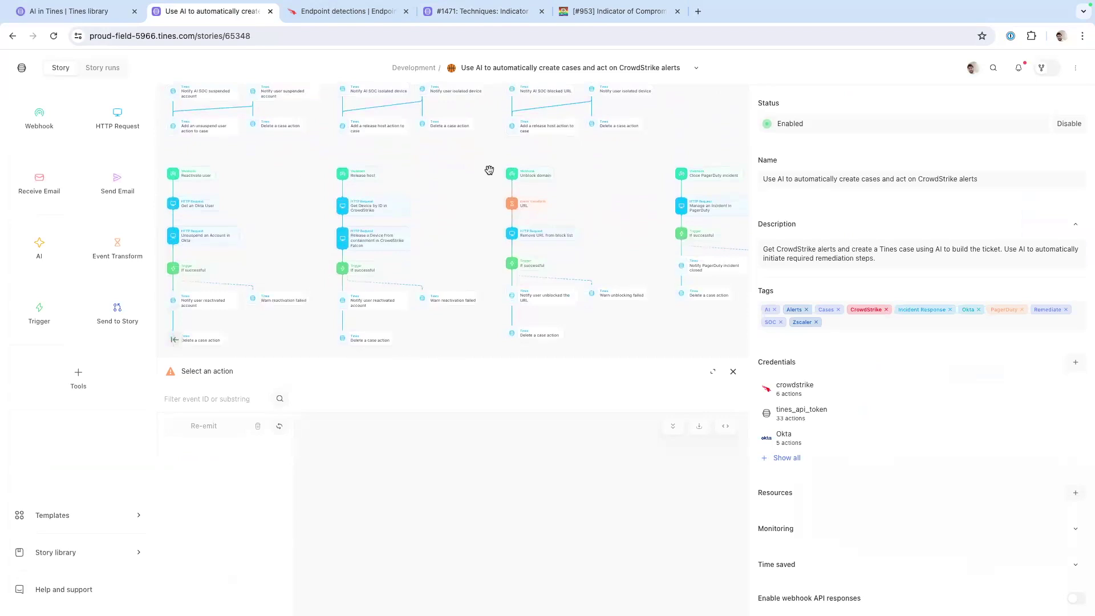
scroll(442, 134, "up", 6)
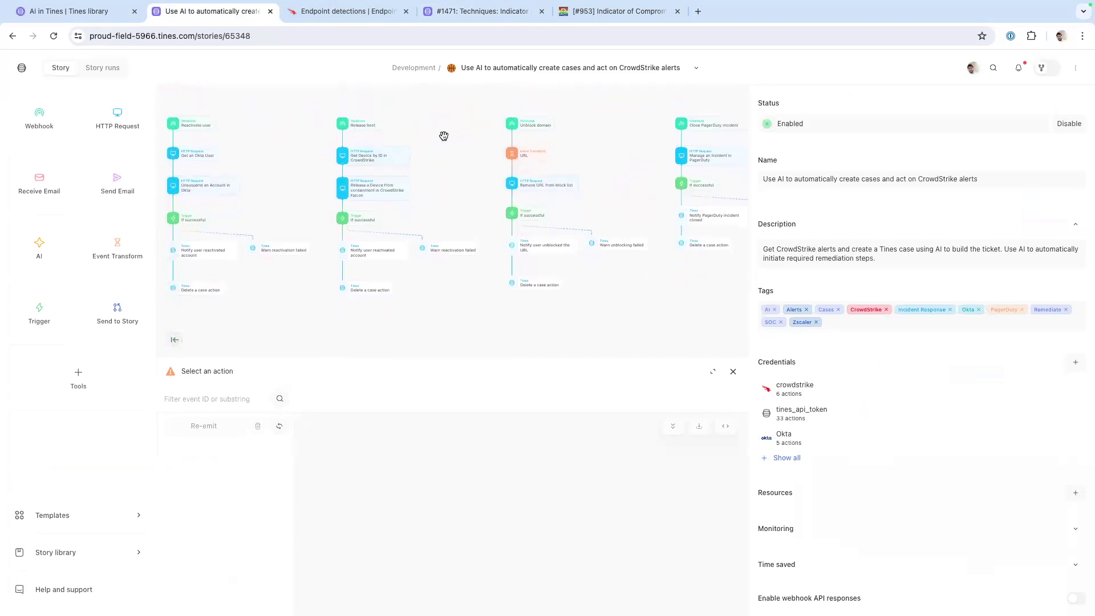
scroll(469, 138, "up", 12)
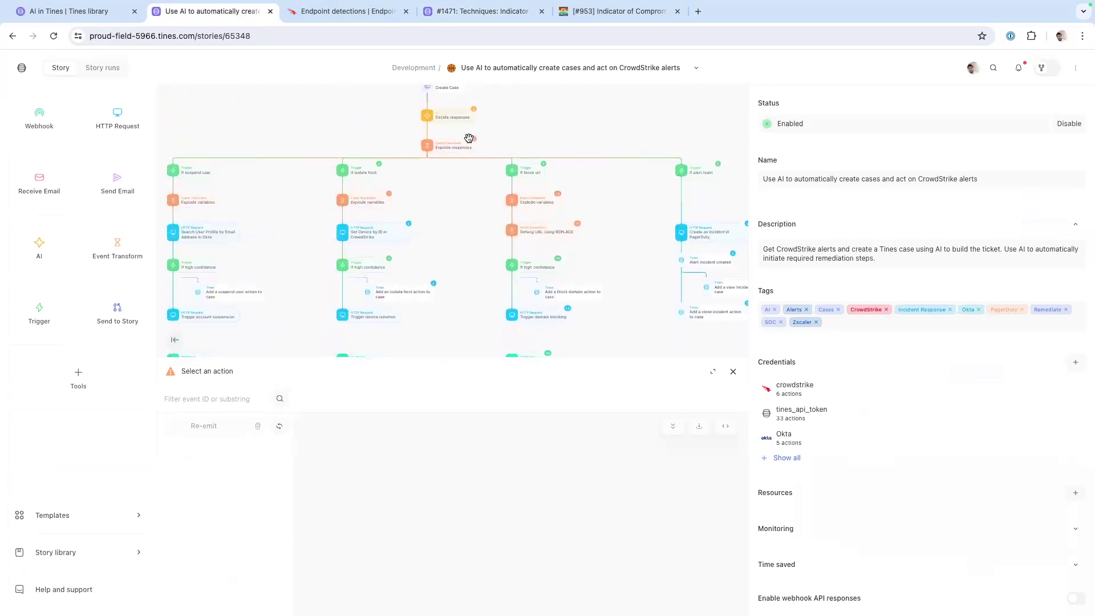
scroll(542, 133, "up", 1)
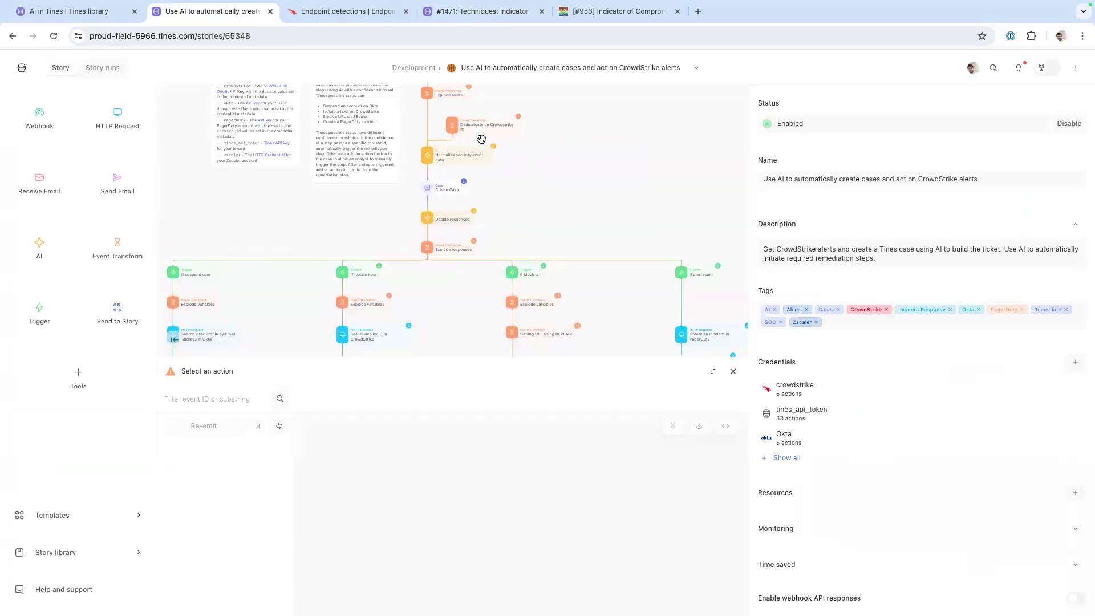
scroll(539, 178, "up", 2)
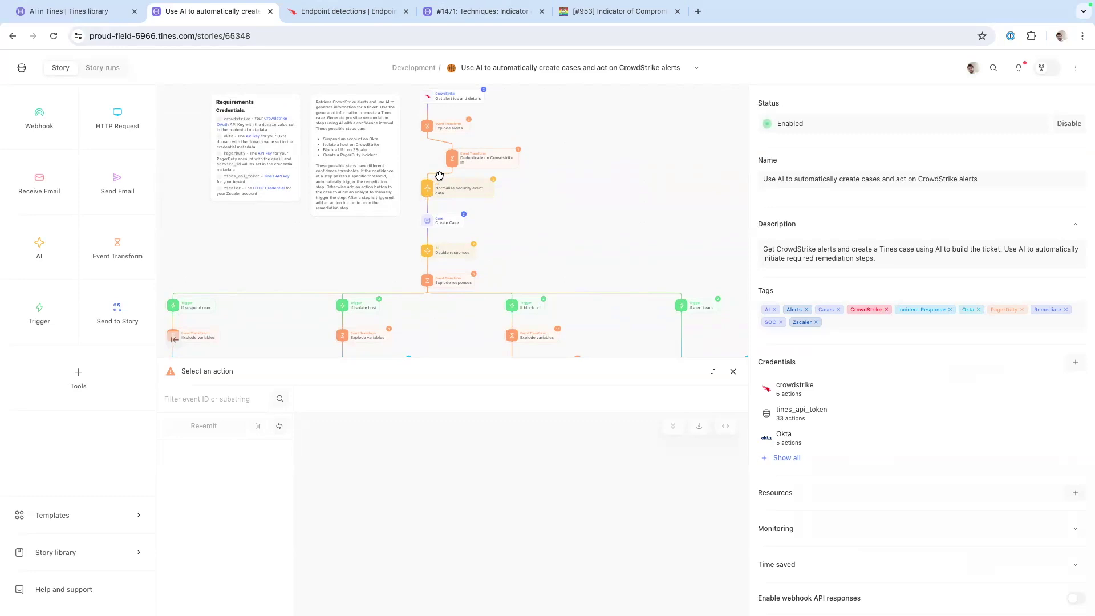
Step: Inspect the "Deduplicate on Crowdstrike ID" action's settings and open the "Normalize security event data" AI action to examine its prompt
left_click(475, 161)
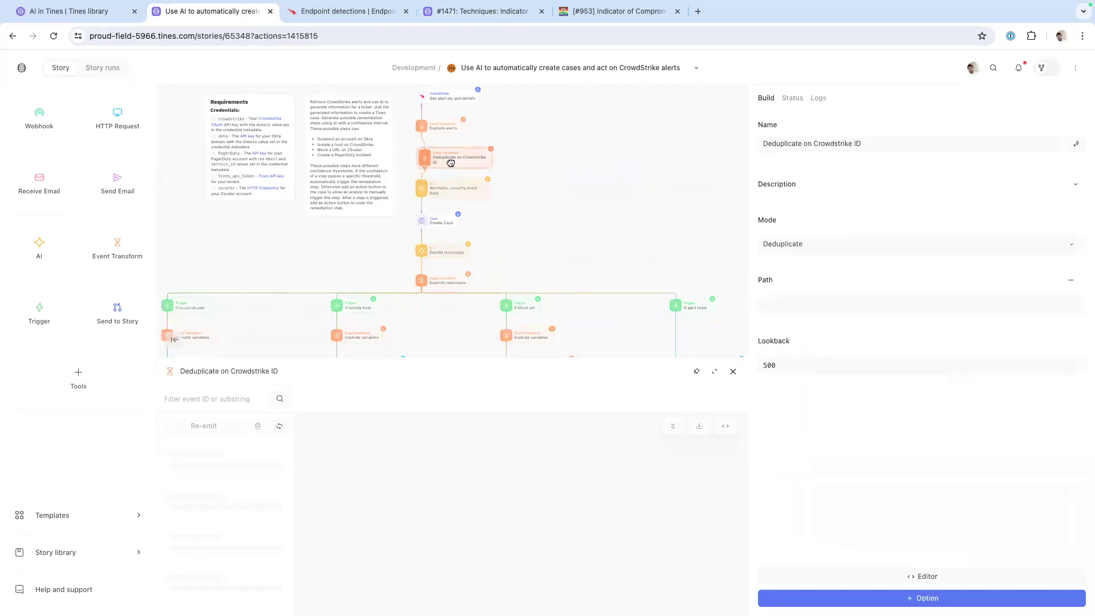
left_click(566, 134)
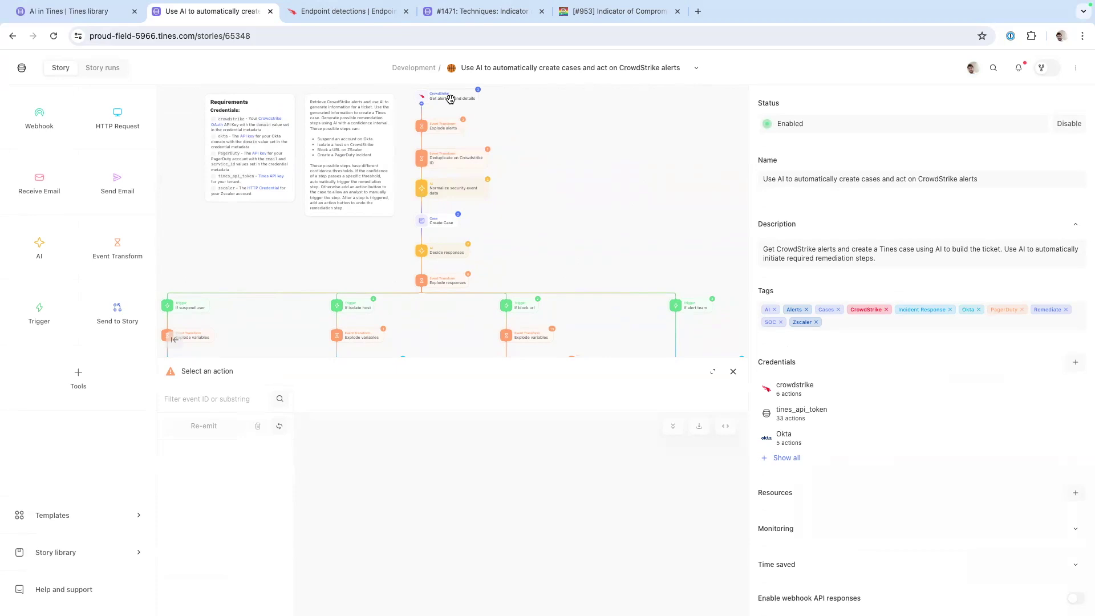
scroll(438, 98, "left", 1)
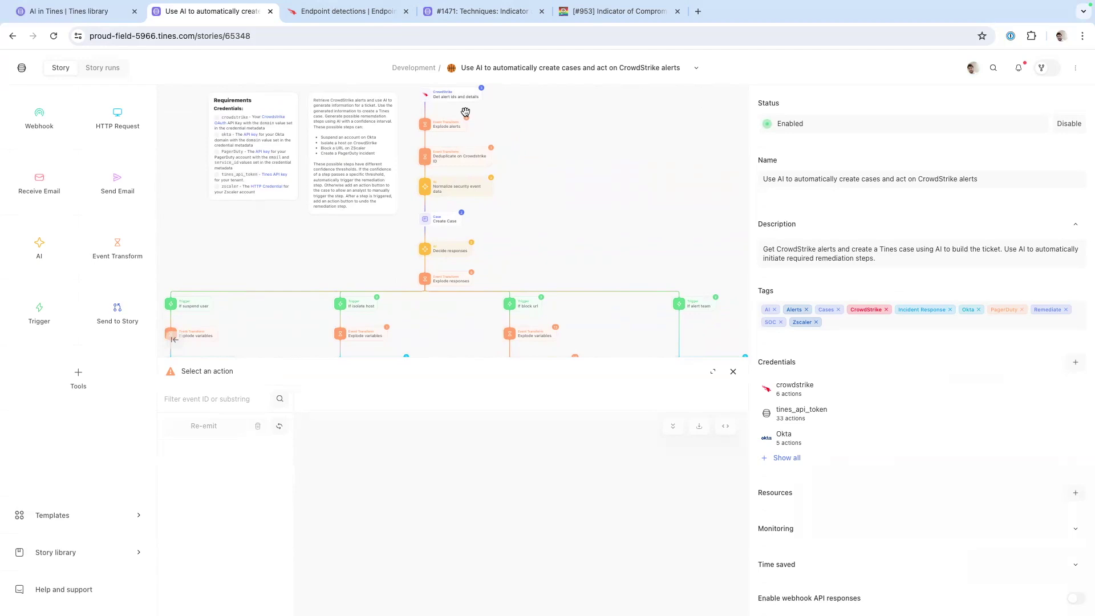
scroll(484, 112, "right", 1)
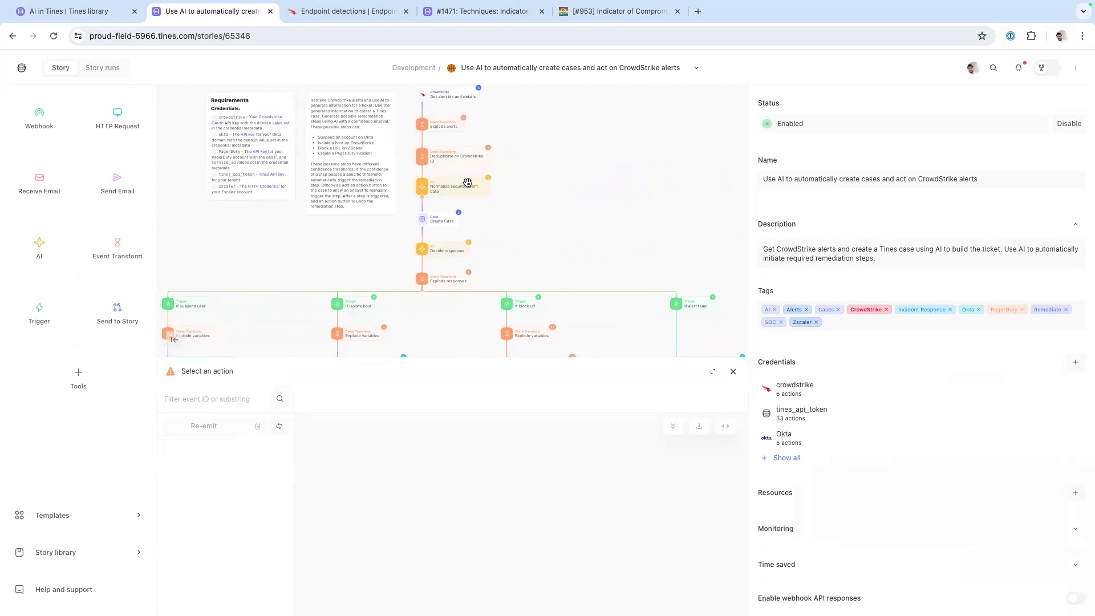
left_click(479, 191)
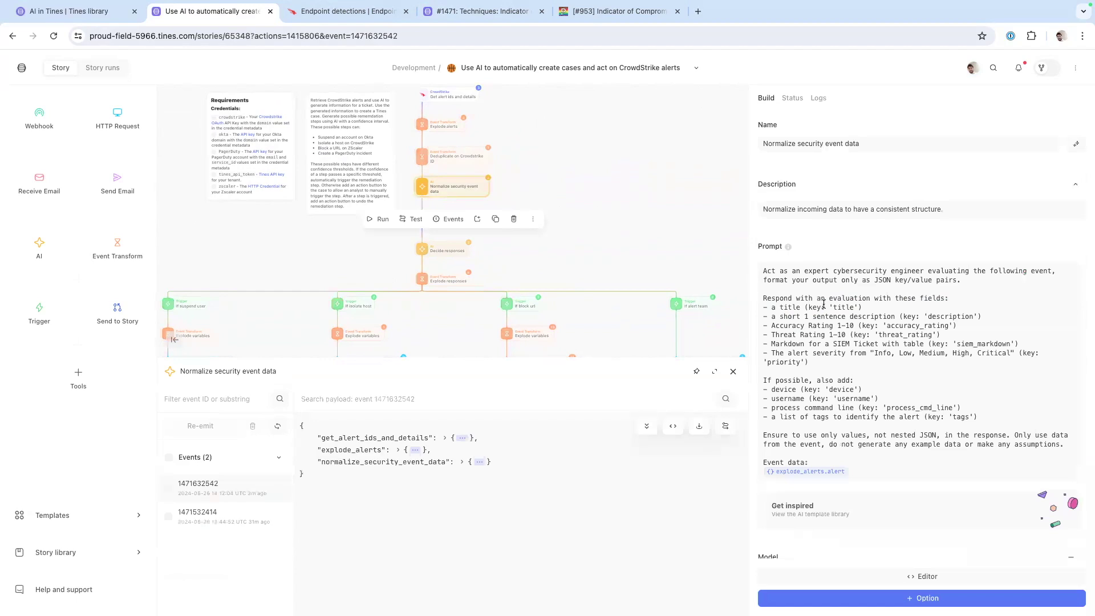
Step: Read through the "Normalize security event data" prompt, deselect the action, and reopen it to review its settings again
scroll(822, 304, "down", 1)
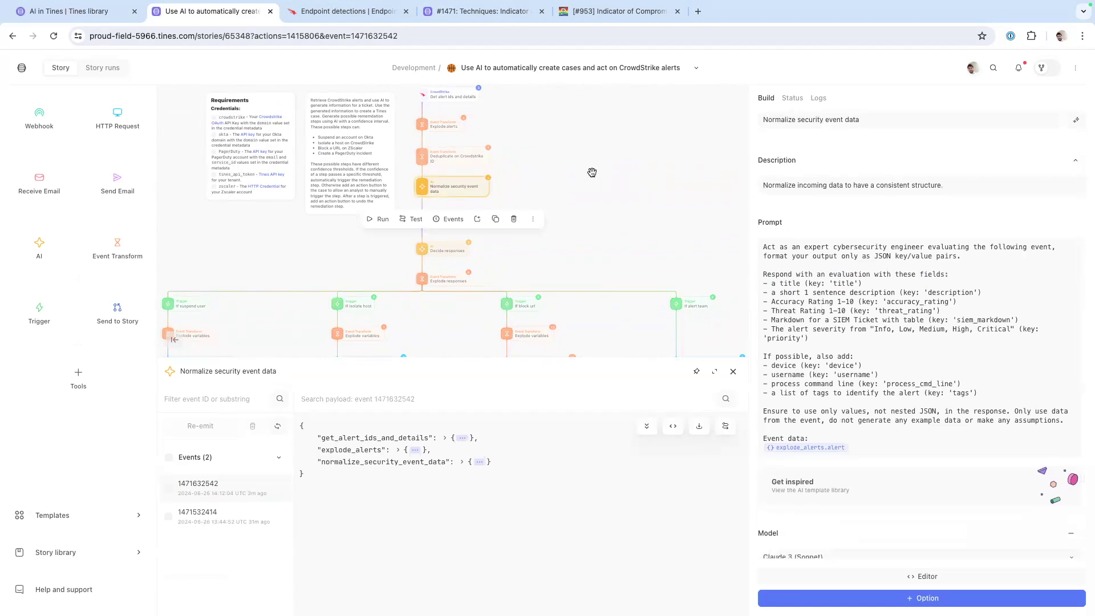
left_click(592, 172)
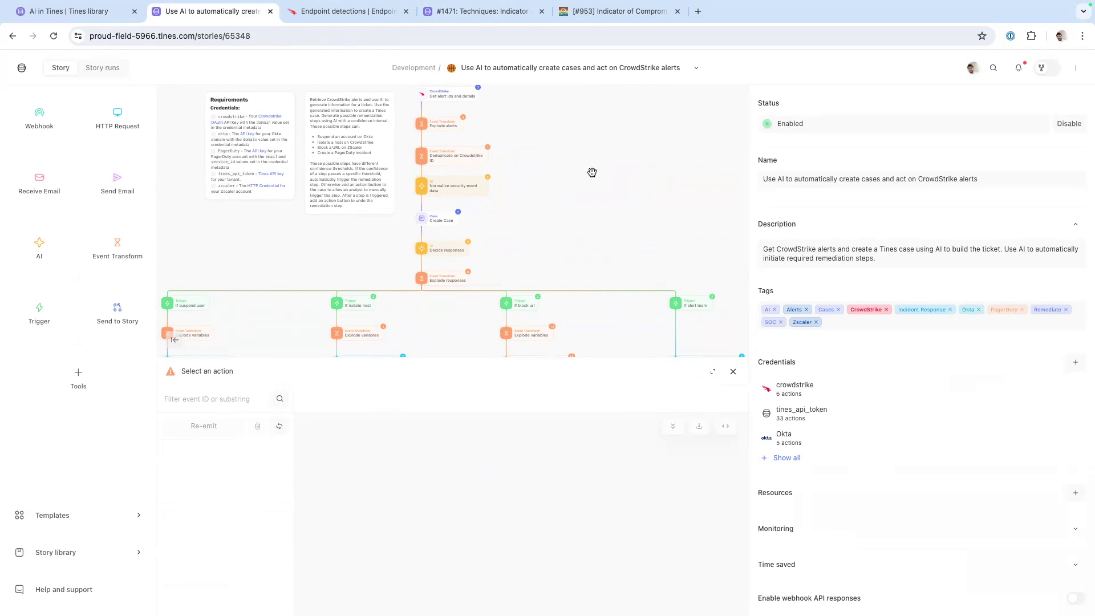
left_click_drag(592, 173, 595, 172)
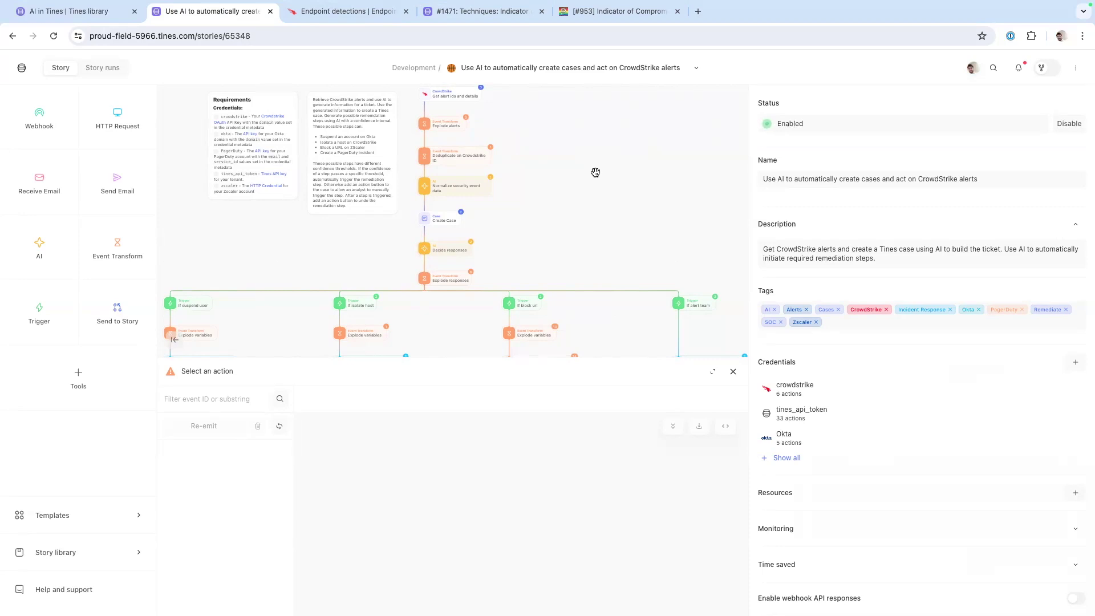
left_click(486, 188)
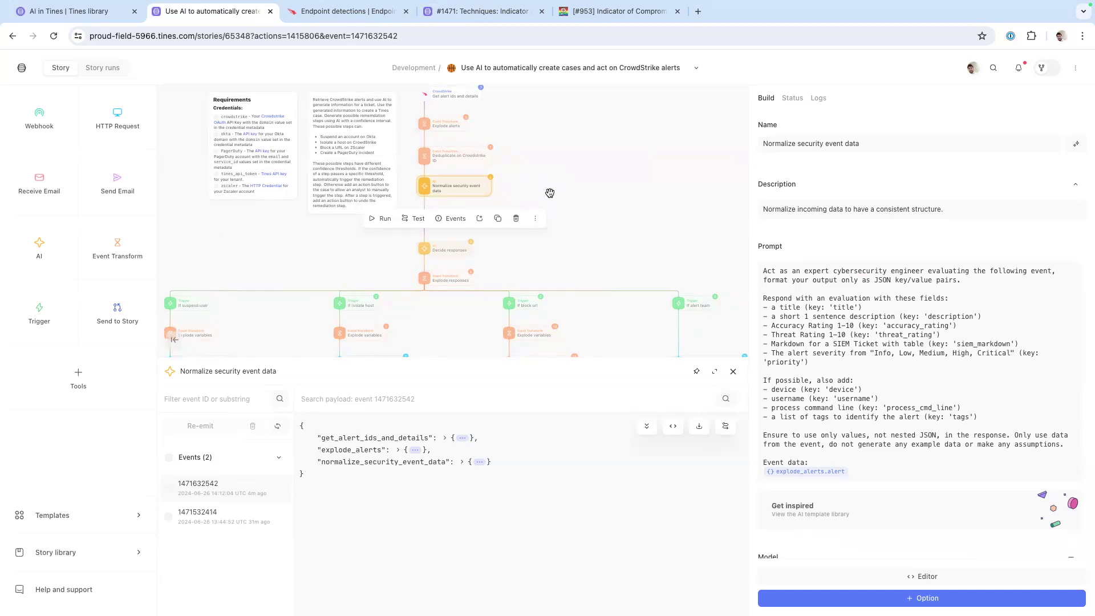
Step: Inspect the rule of the "If isolate host" trigger, then deselect it and return to an overview of the story's flow
scroll(550, 193, "up", 3)
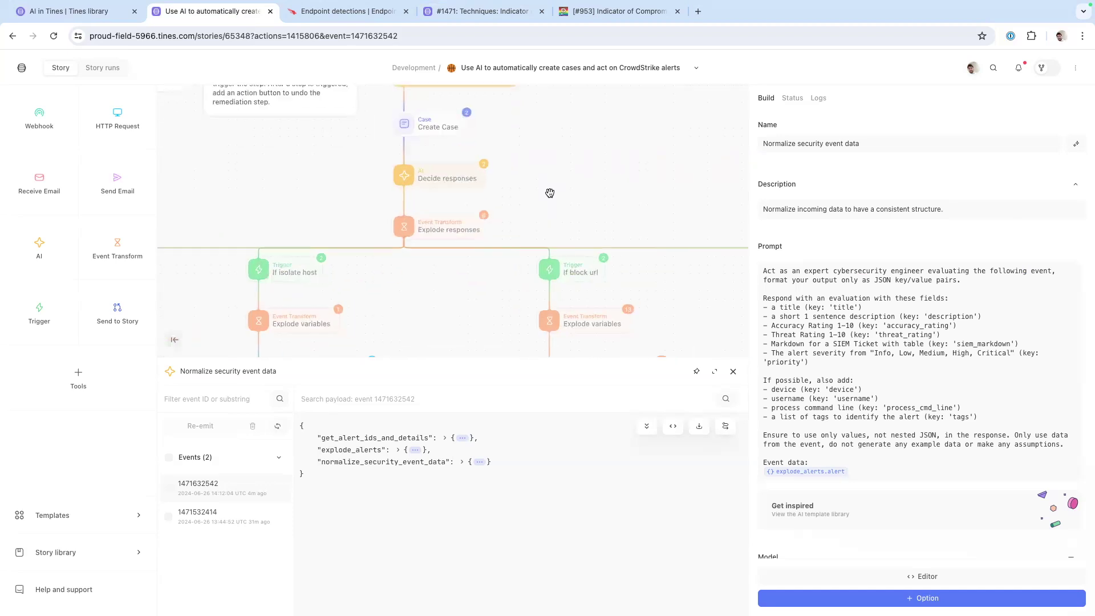
left_click(488, 185)
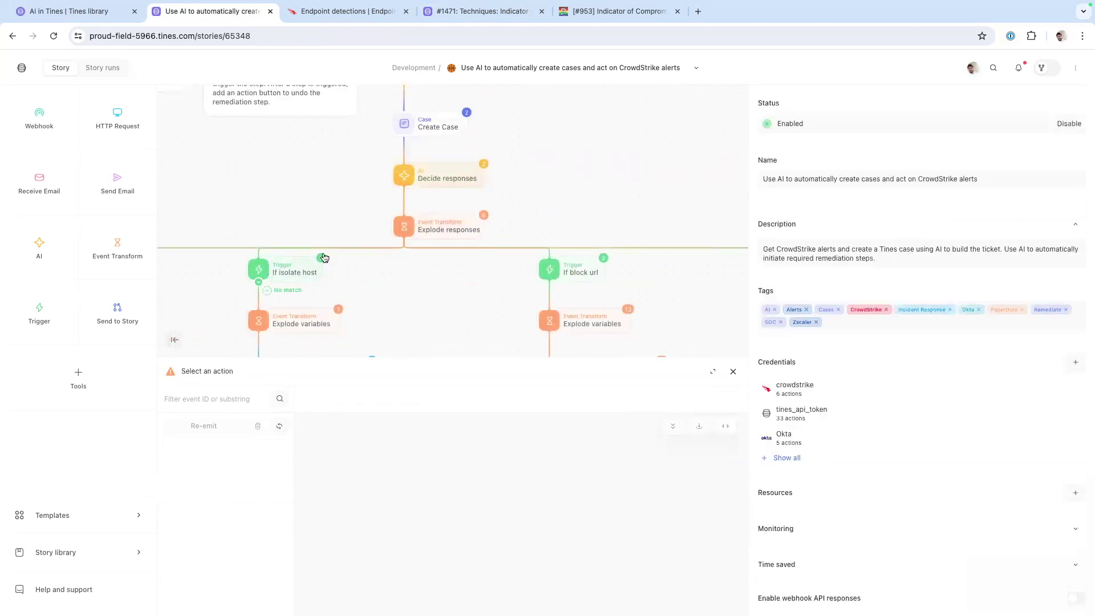
left_click(308, 271)
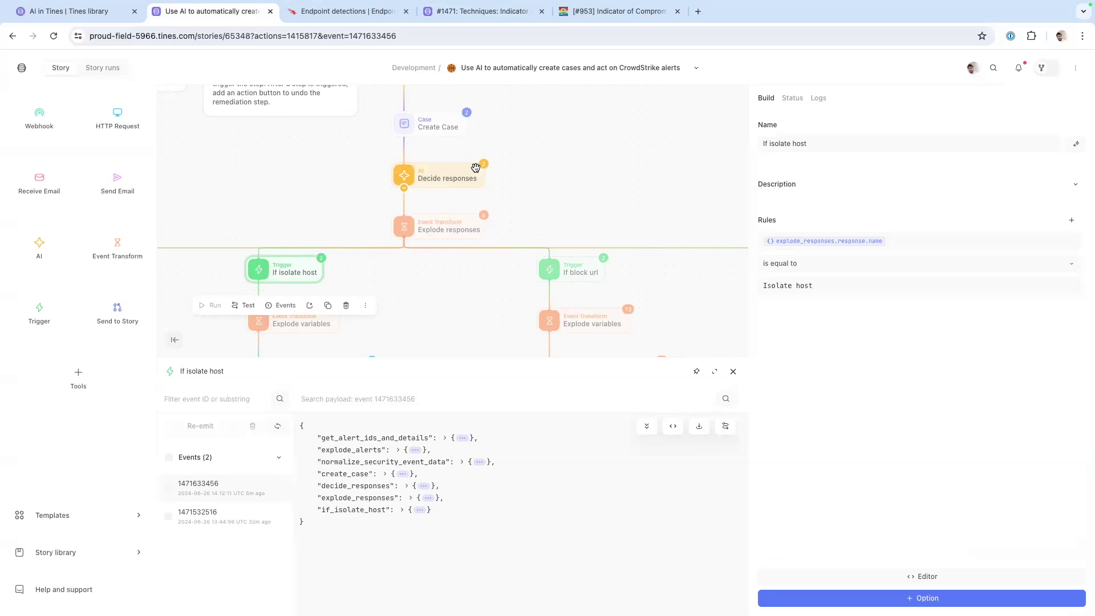
scroll(476, 167, "up", 5)
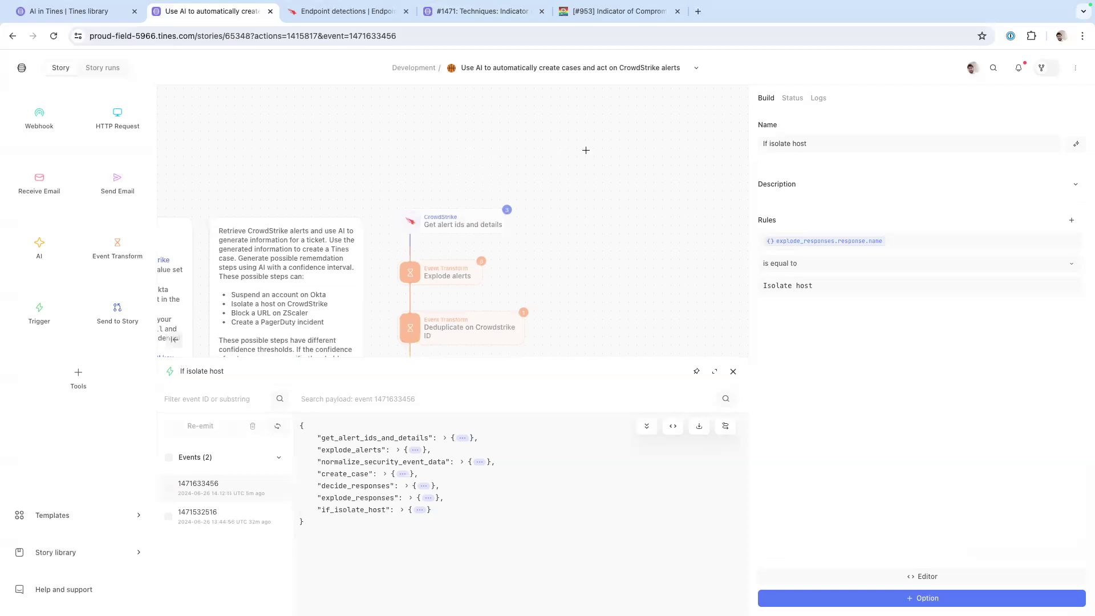
scroll(572, 171, "down", 5)
left_click(592, 182)
left_click_drag(592, 181, 573, 147)
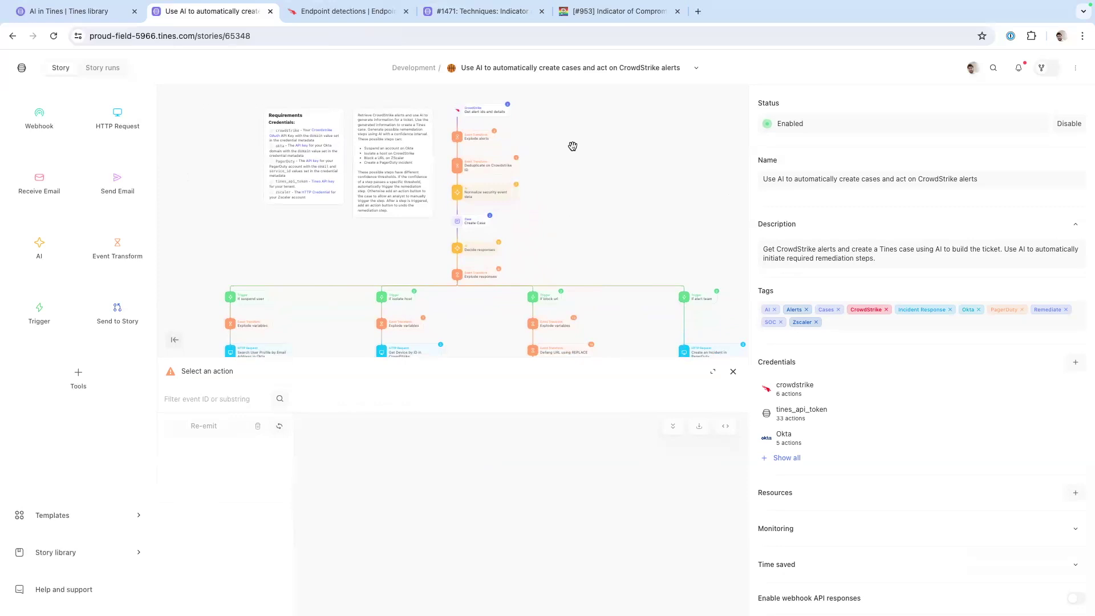
Step: Switch to the AI in Tines library page and review the featured "Use AI to create cases and act on CrowdStrike alerts" story
left_click(47, 7)
scroll(327, 196, "up", 4)
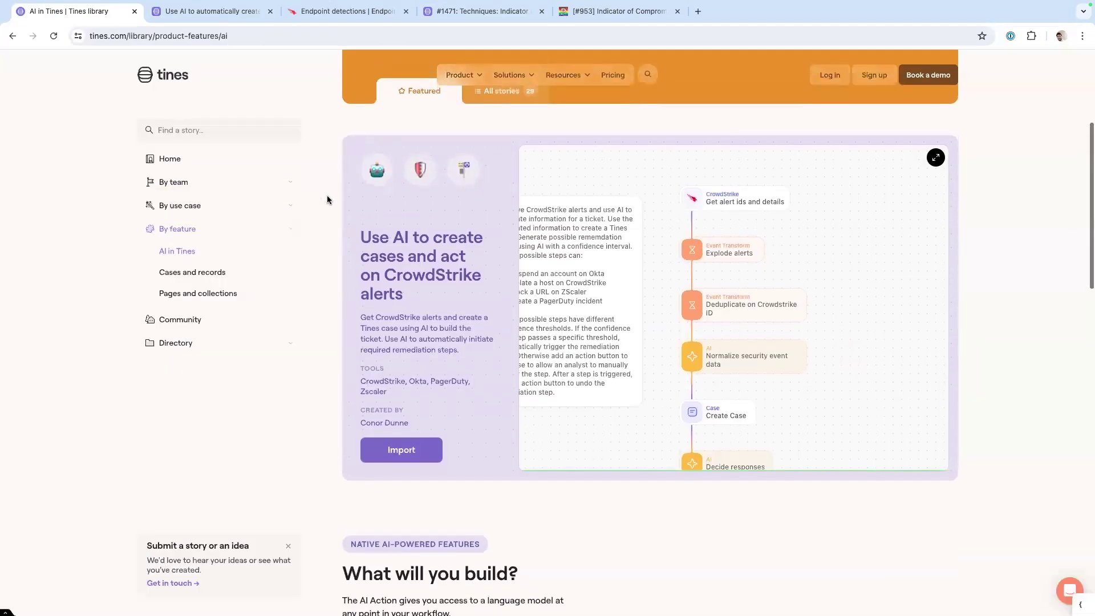
scroll(328, 200, "up", 2)
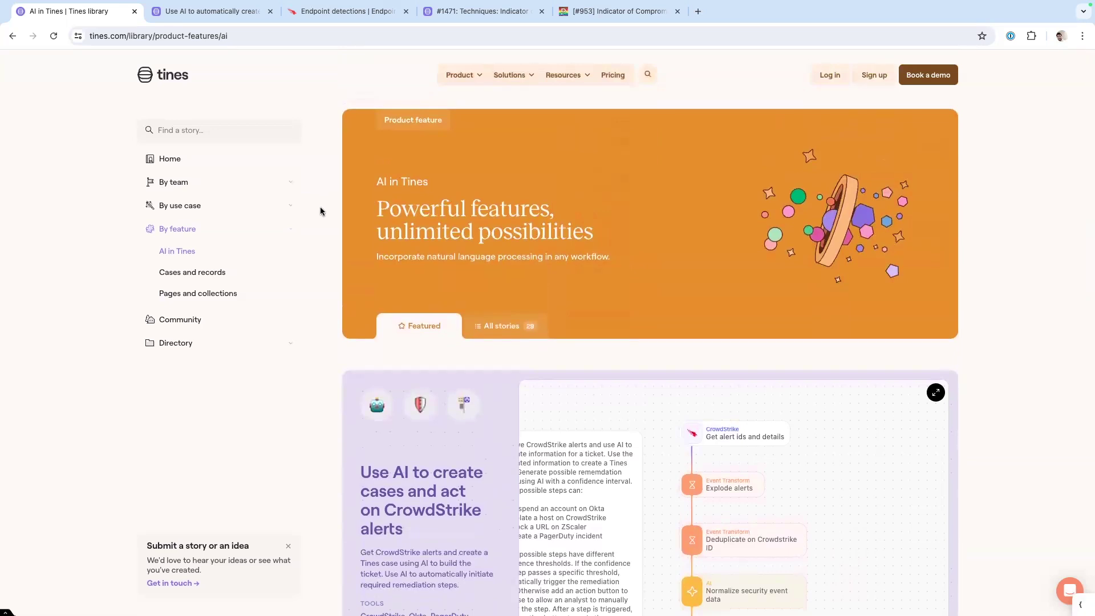
scroll(365, 237, "down", 5)
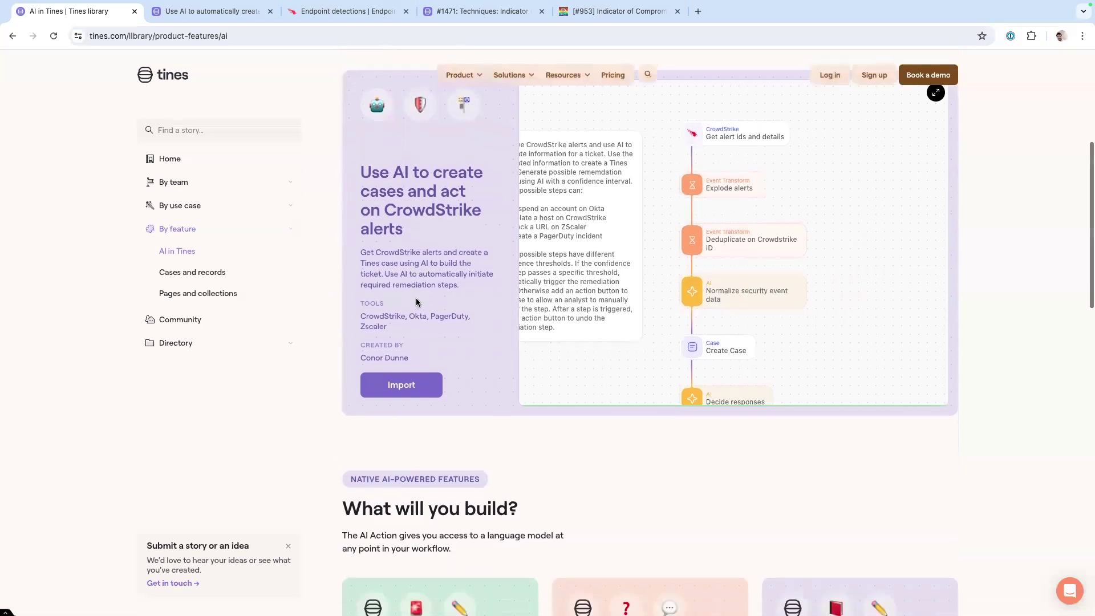
scroll(415, 300, "up", 3)
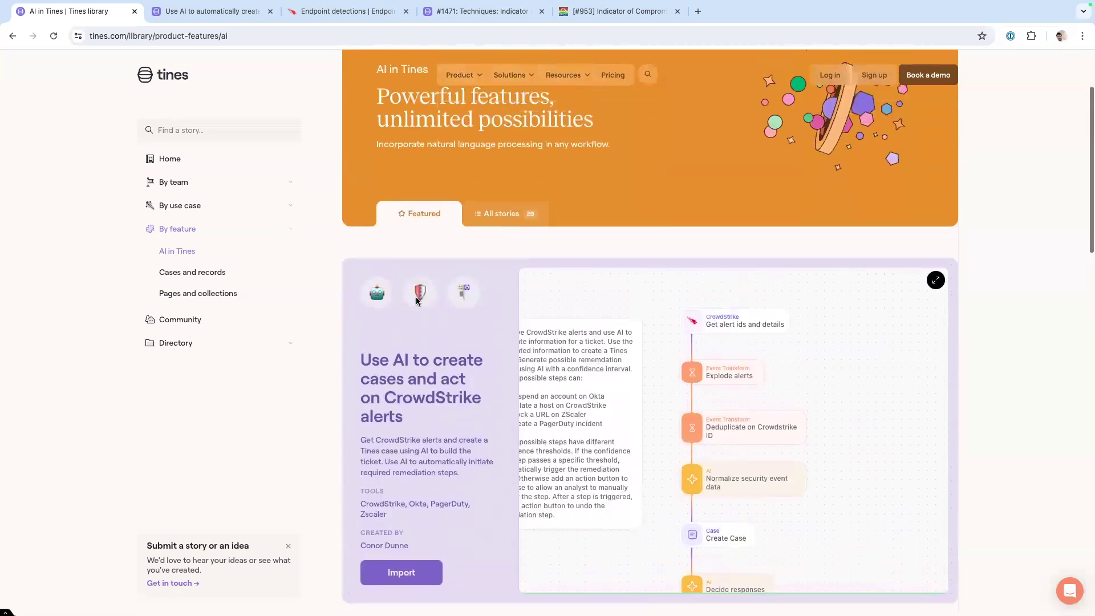
scroll(419, 294, "down", 3)
scroll(468, 257, "up", 3)
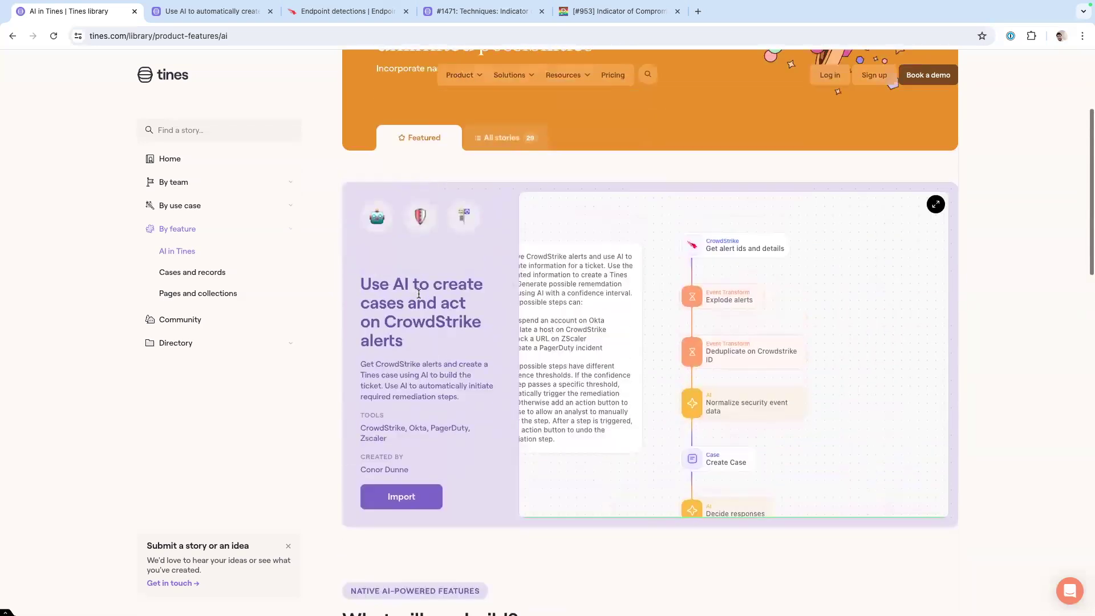
Step: Show all stories for the AI in Tines feature and set the list to display all entries on one page
left_click(506, 224)
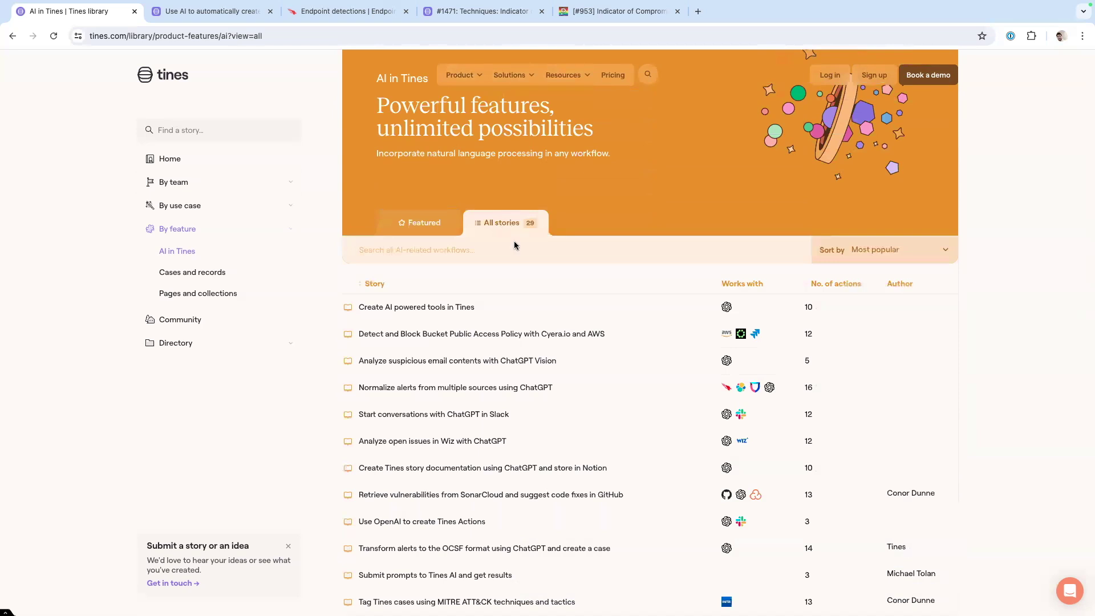
scroll(627, 300, "down", 2)
scroll(629, 300, "down", 2)
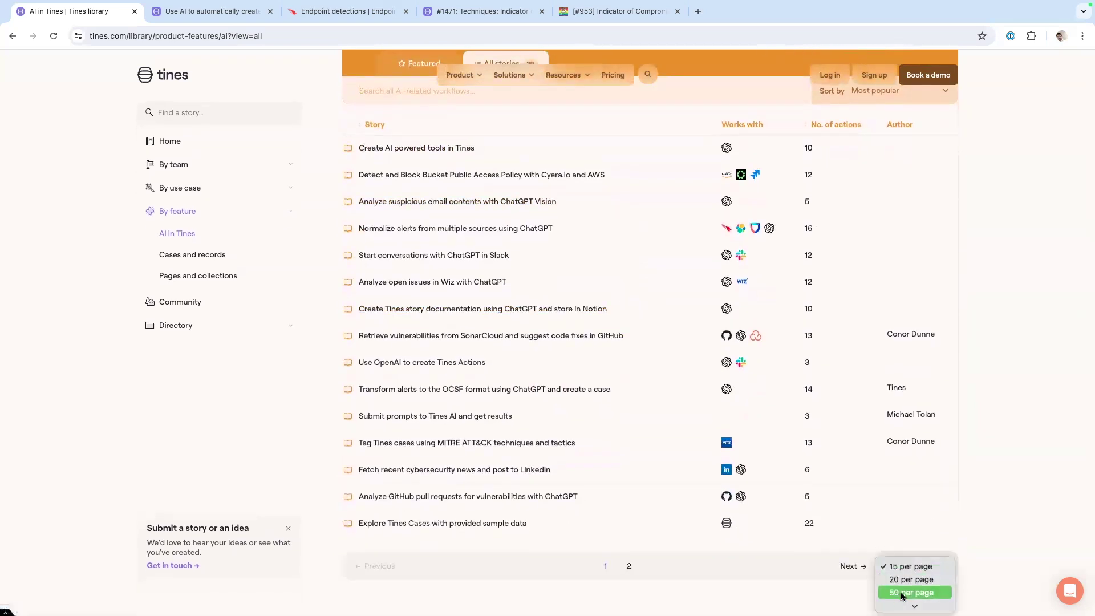
left_click(911, 593)
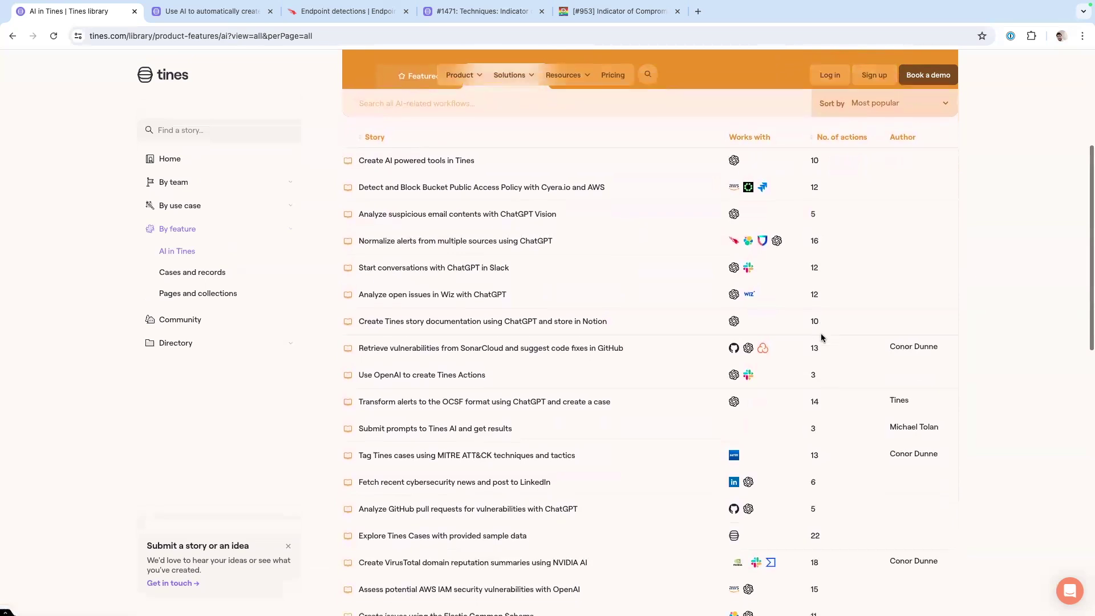
Step: Browse the full list of AI-related stories to its end and return to the start of the library page
scroll(820, 334, "down", 5)
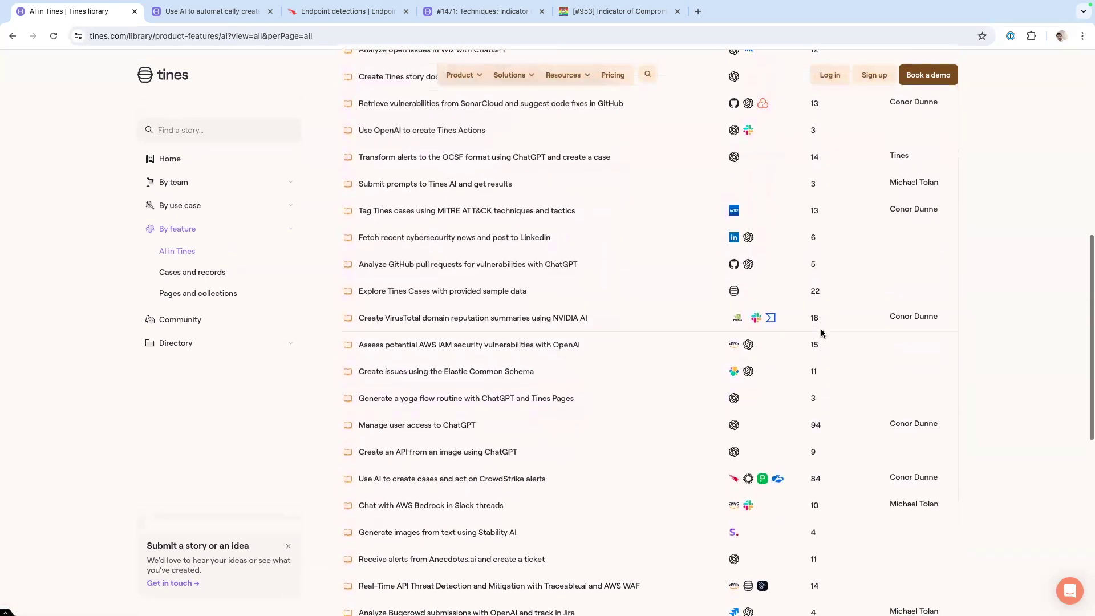
scroll(822, 332, "down", 2)
scroll(821, 334, "down", 1)
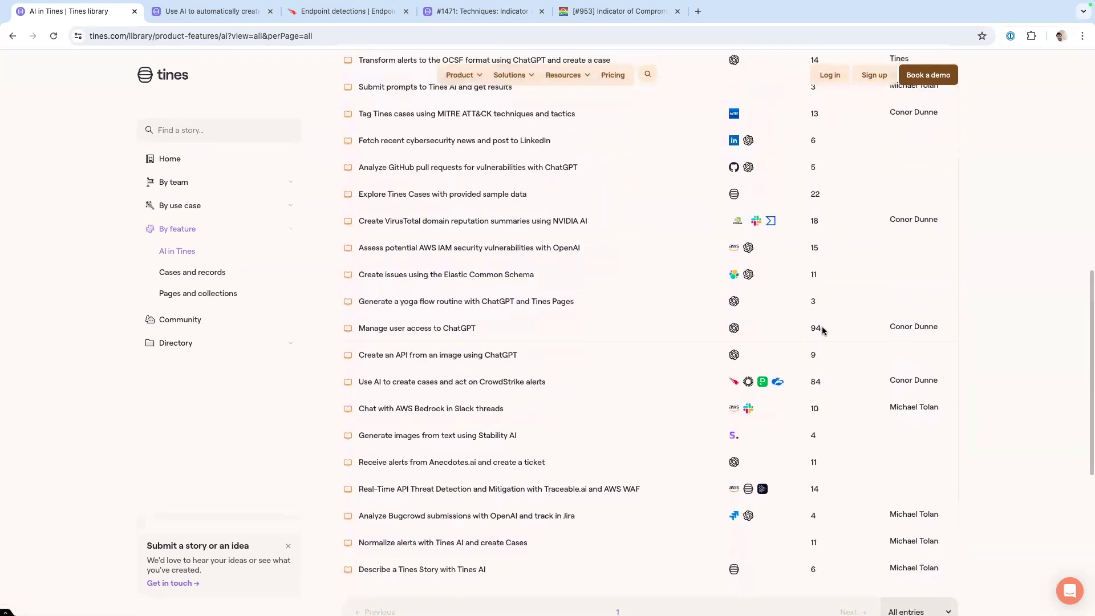
scroll(823, 329, "up", 3)
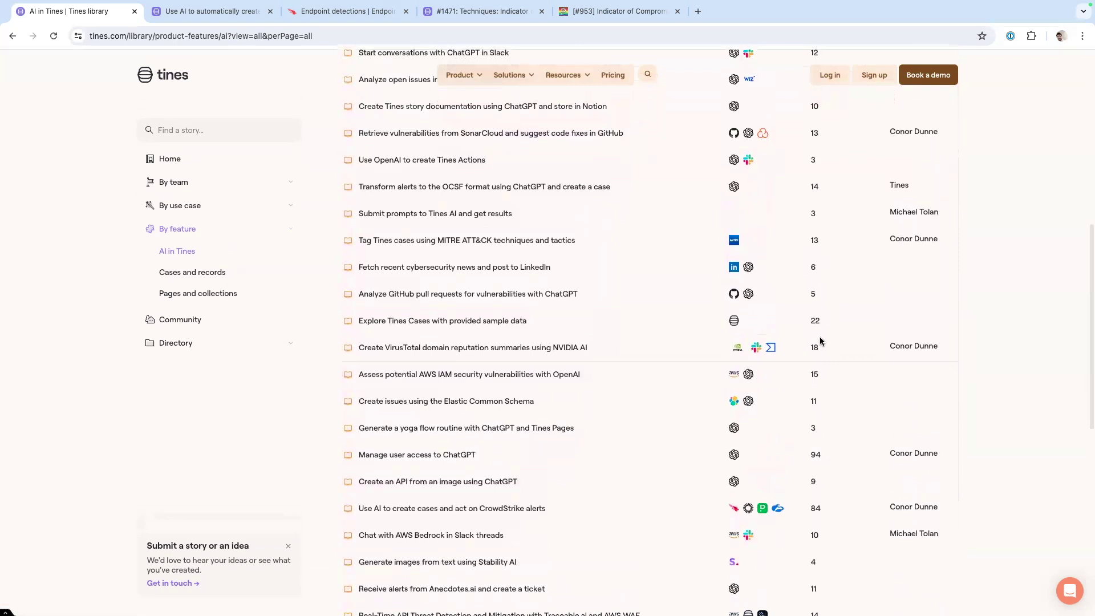
scroll(821, 340, "up", 6)
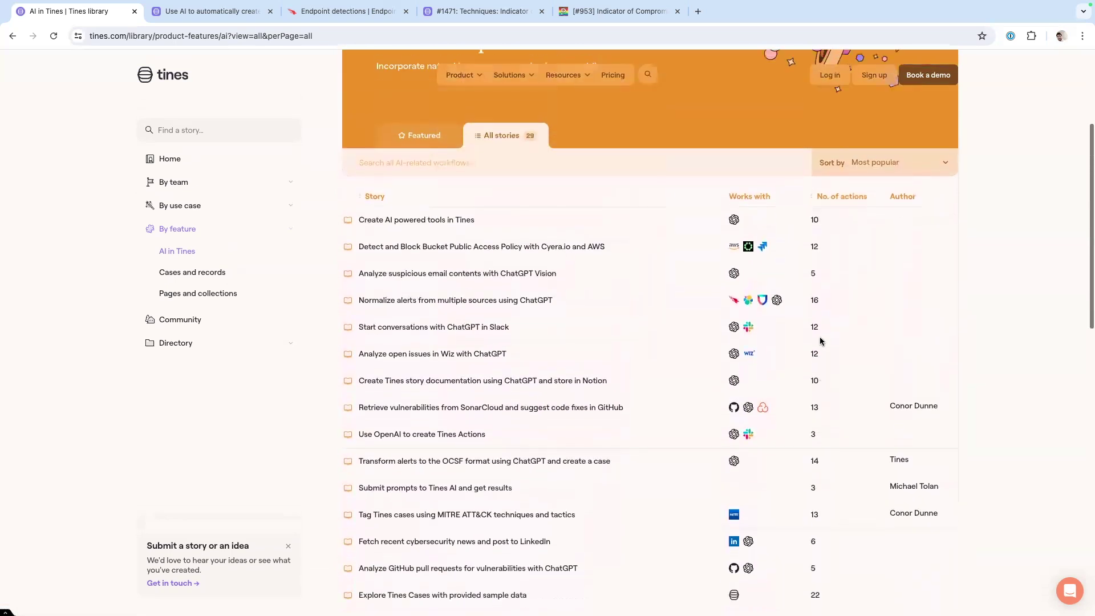
scroll(819, 337, "up", 4)
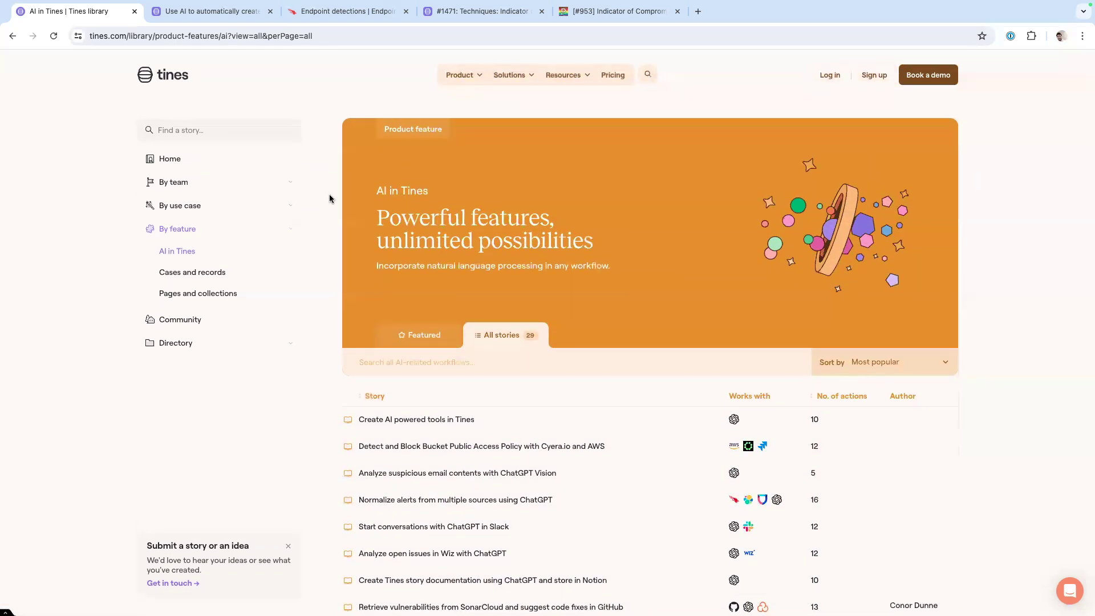